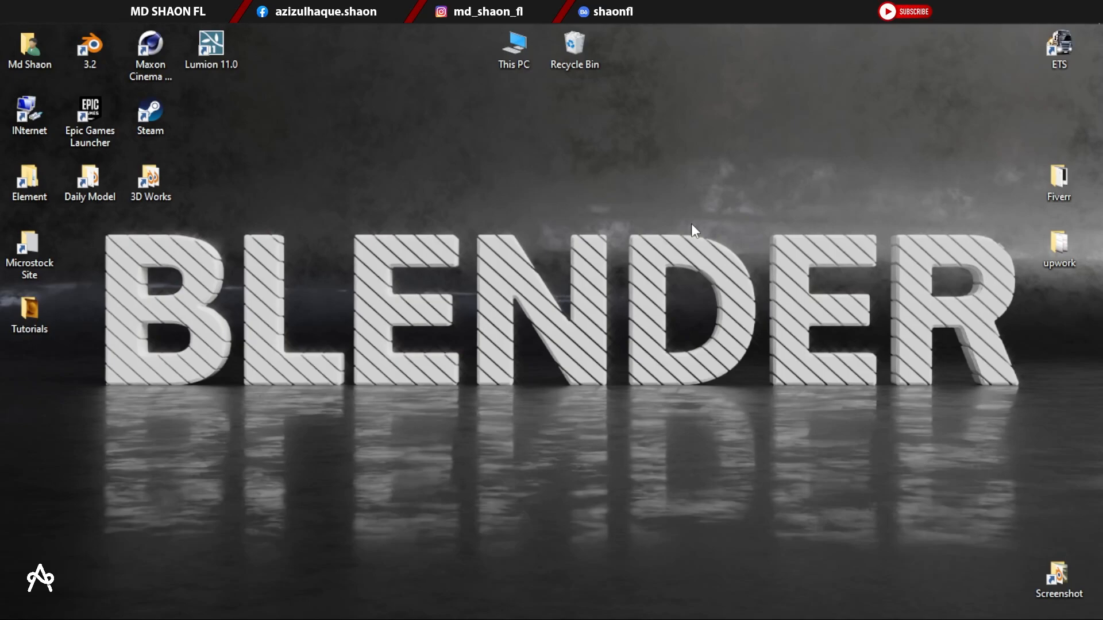
Step: Examine the reference image light.png in the Tutorials folder, then close it and return to the desktop
double_click(37, 298)
double_click(237, 234)
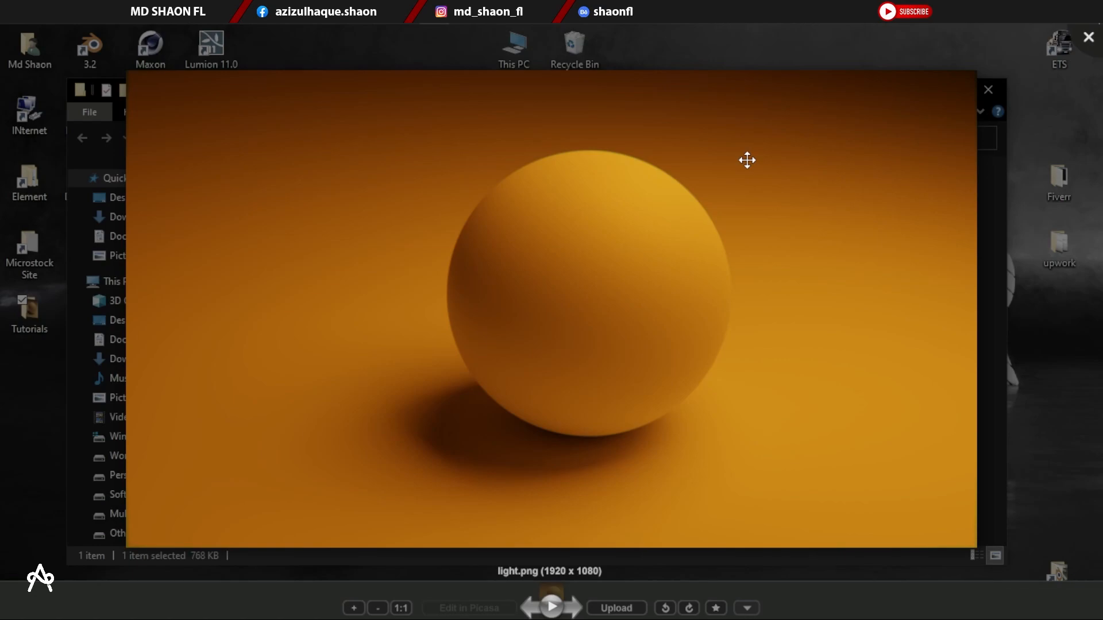
left_click(1088, 37)
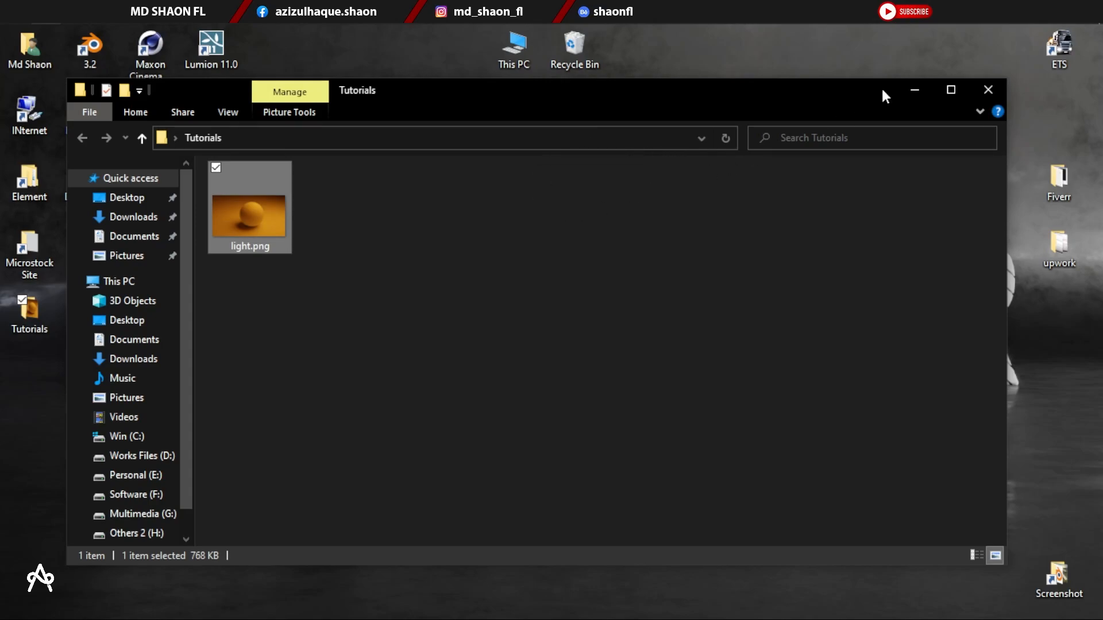
left_click(901, 93)
right_click(664, 76)
left_click(674, 119)
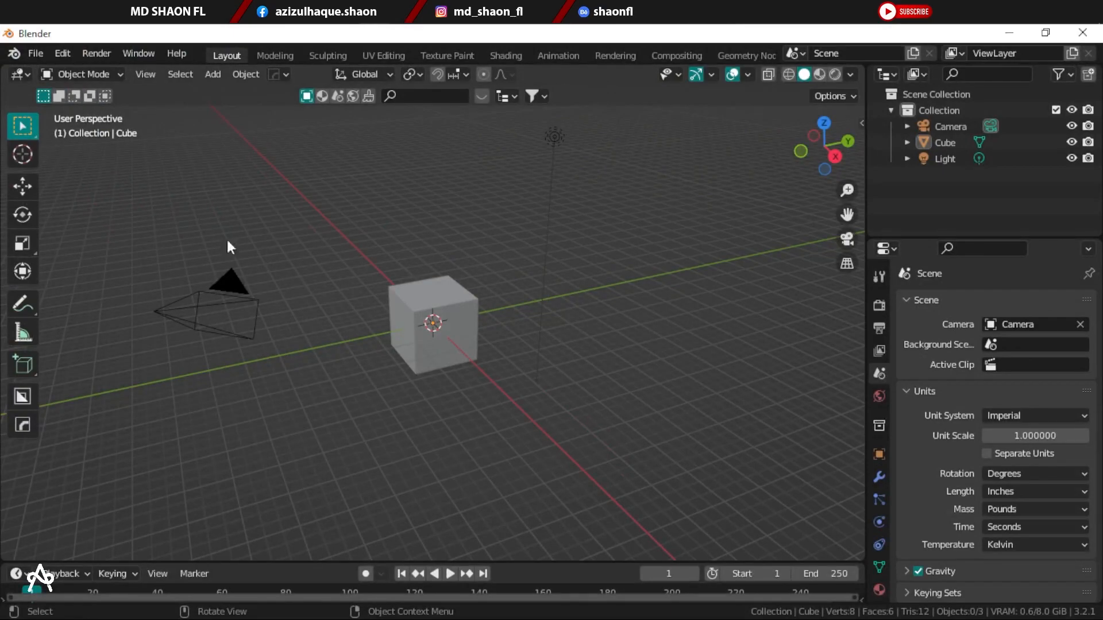
Step: Delete the default camera, cube and light from the Blender scene
mouse_move(283, 233)
middle_mouse_down()
mouse_move(329, 227)
mouse_move(304, 228)
middle_mouse_up()
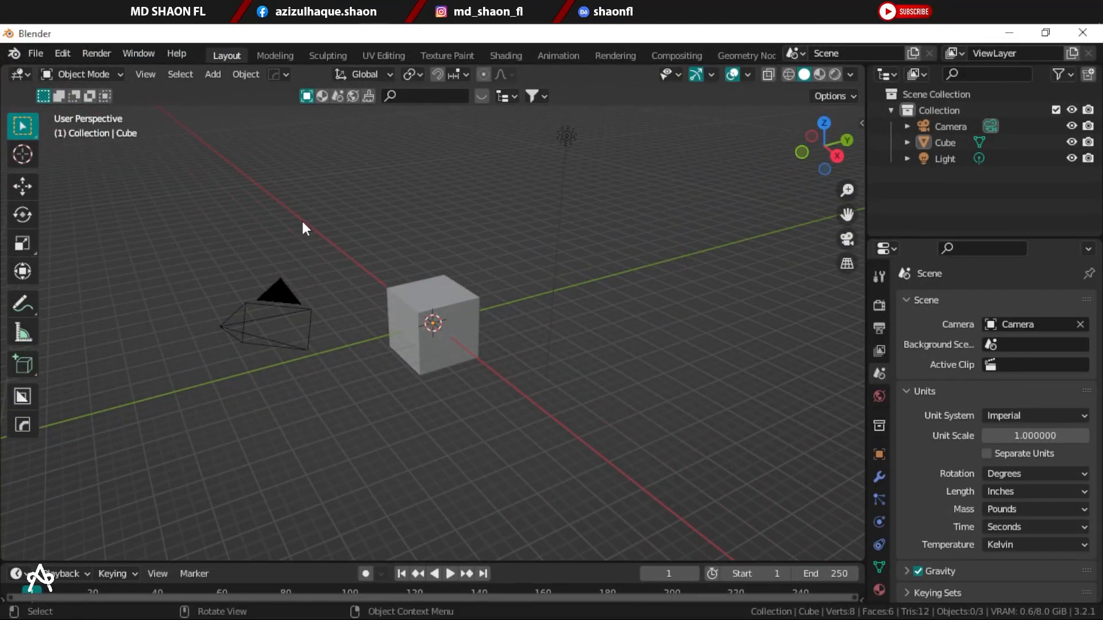
key("a")
key("x")
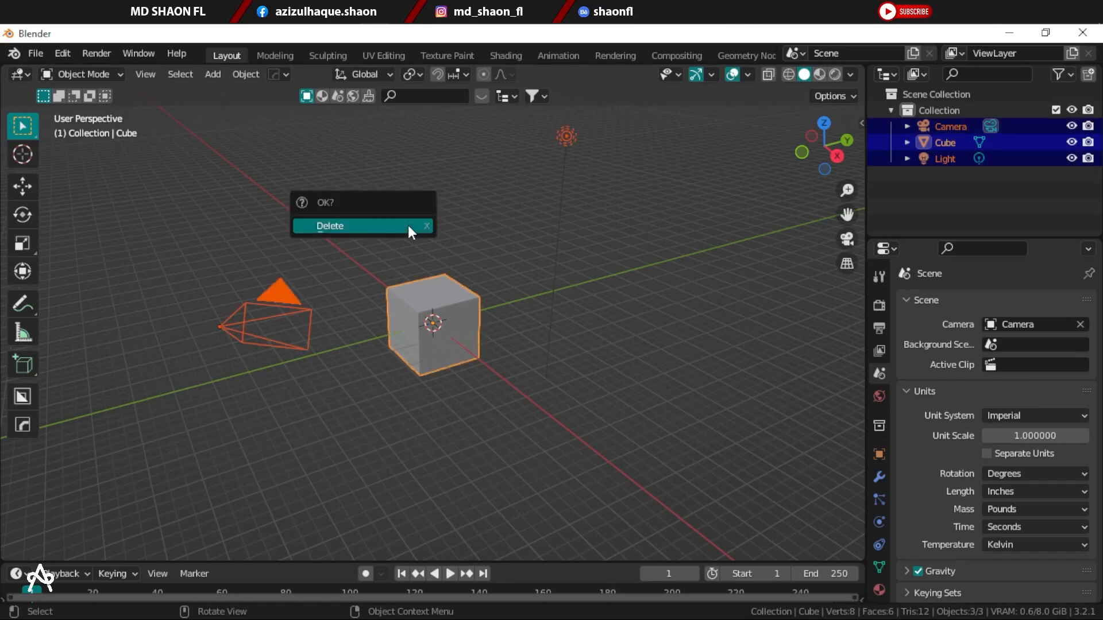
left_click(409, 232)
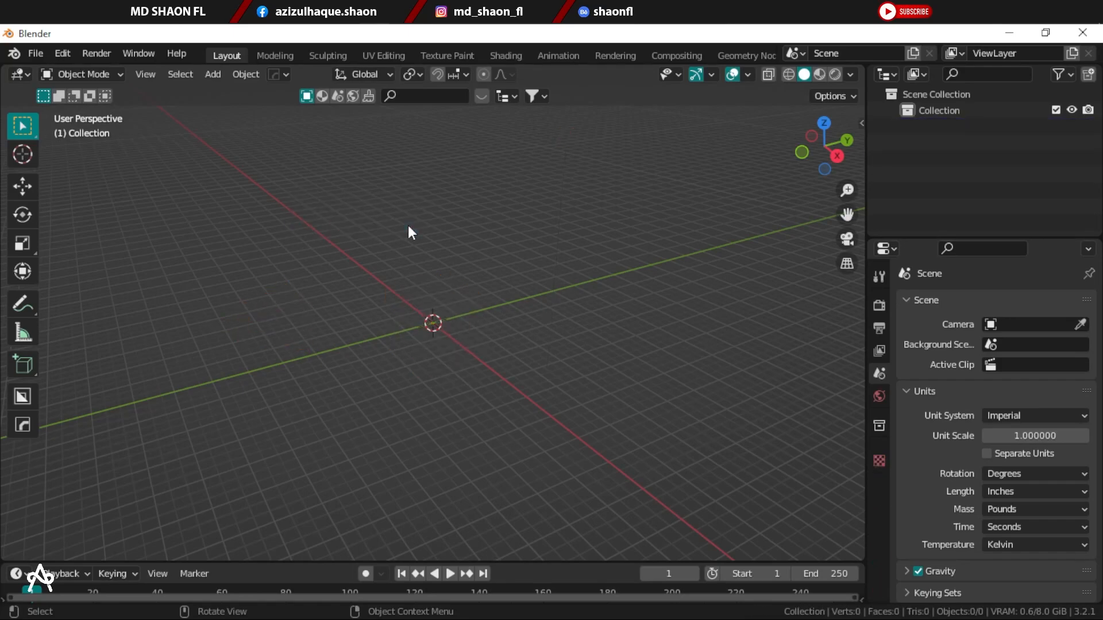
Step: Add a mesh plane at the origin and scale it up into a large floor
key("shift+a")
mouse_move(409, 226)
left_click(492, 225)
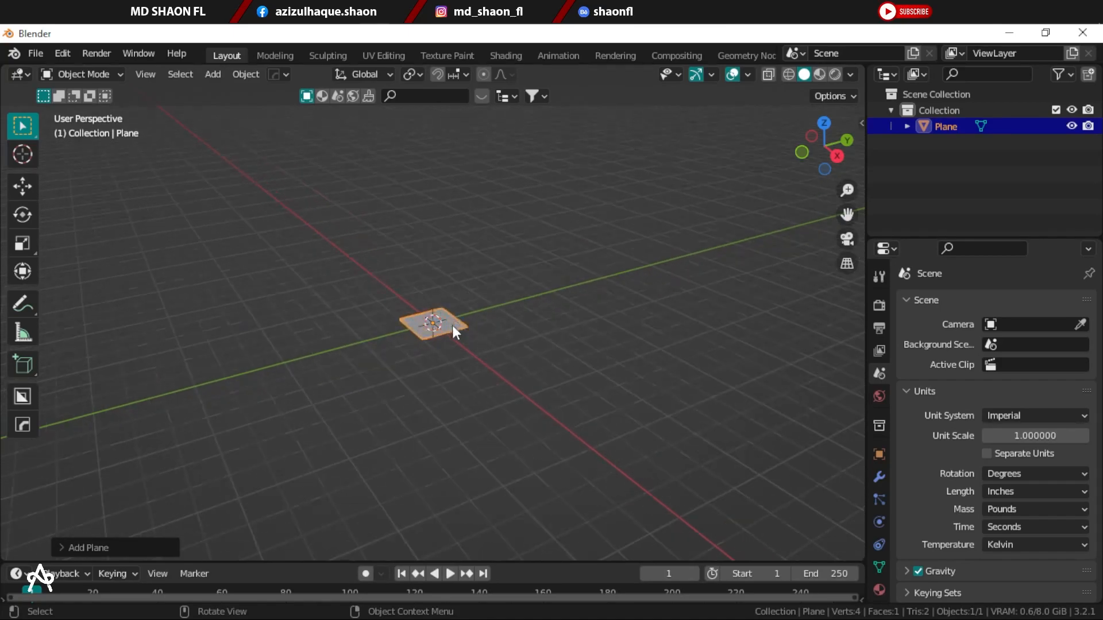
key("s")
left_click(498, 321)
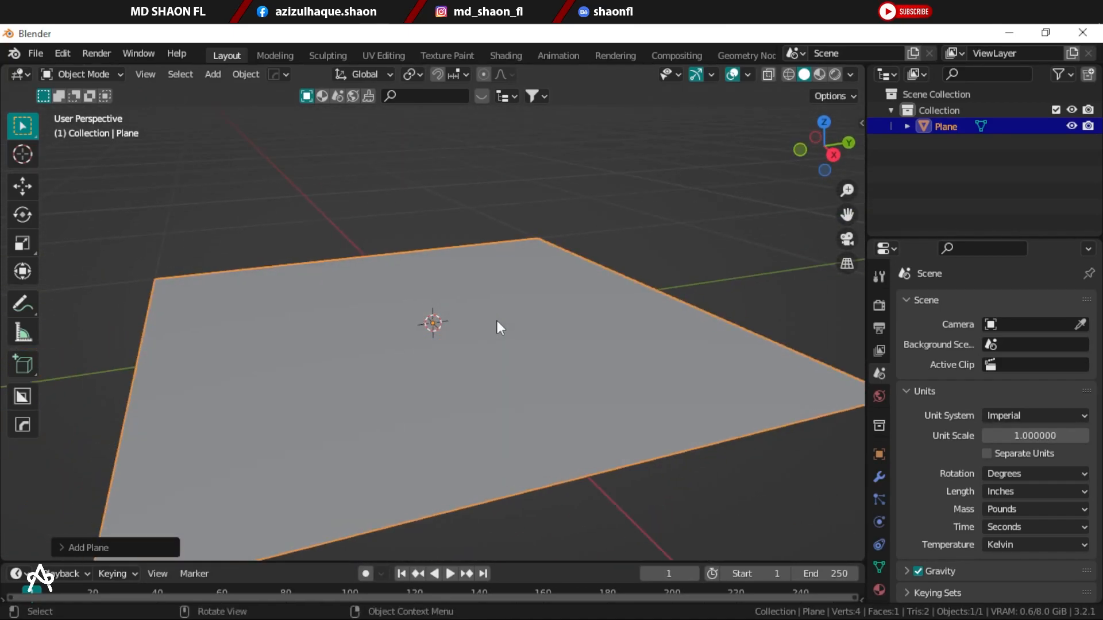
scroll(494, 323, "up", 4)
scroll(491, 326, "down", 6)
key("s")
left_click(735, 284)
scroll(689, 288, "down", 4)
key("s")
left_click(736, 280)
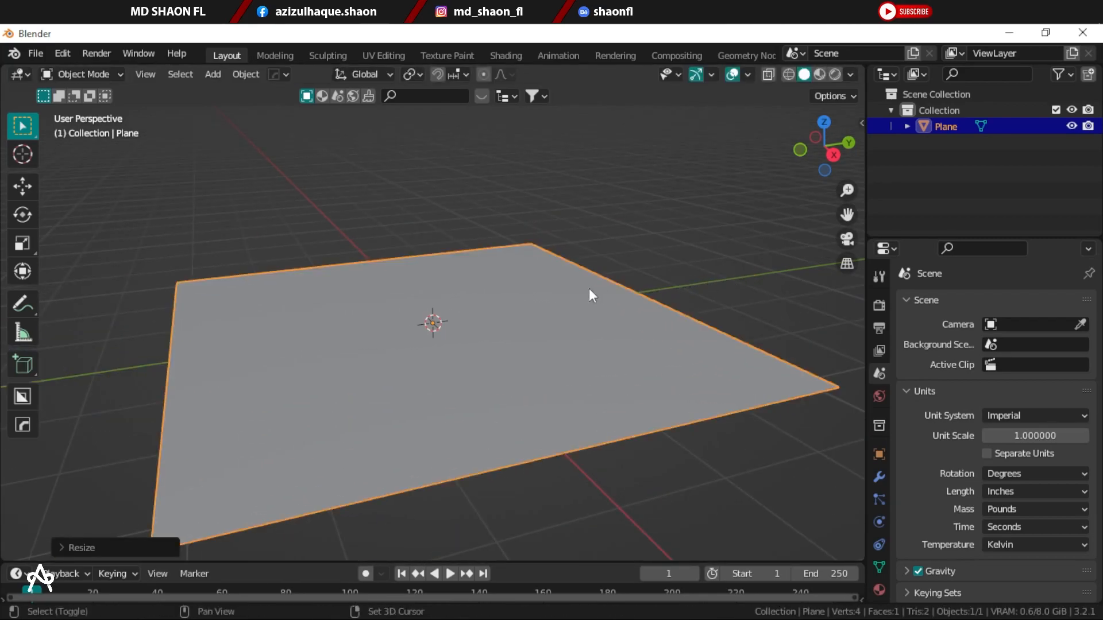
Step: Add a UV sphere at the origin and raise it about 9.7 inches along Z above the floor plane
key("shift+a")
mouse_move(582, 256)
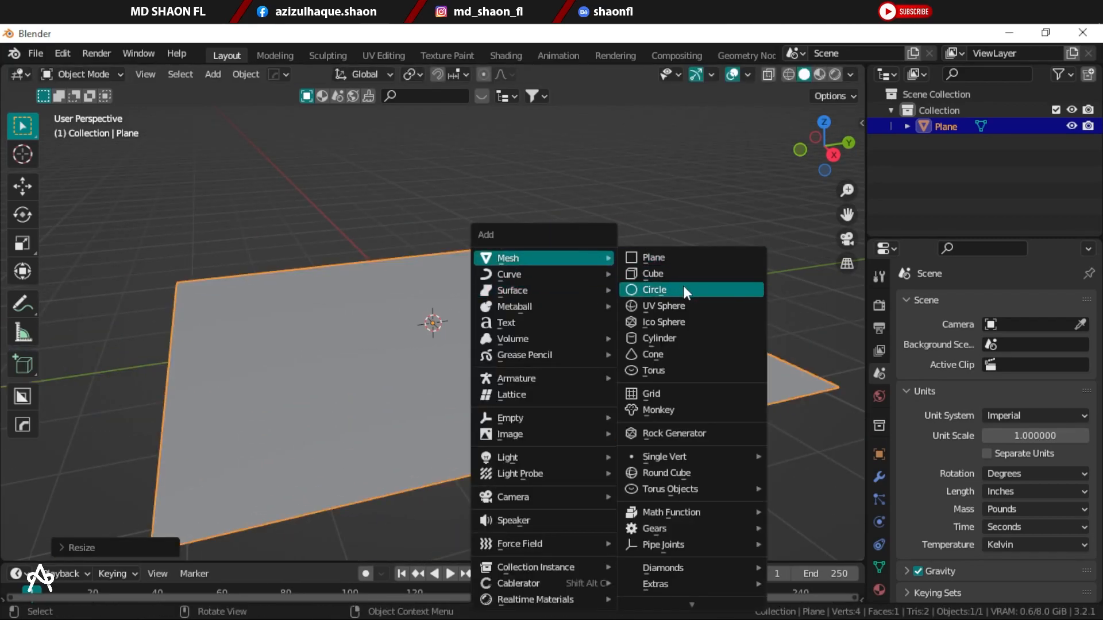
left_click(683, 305)
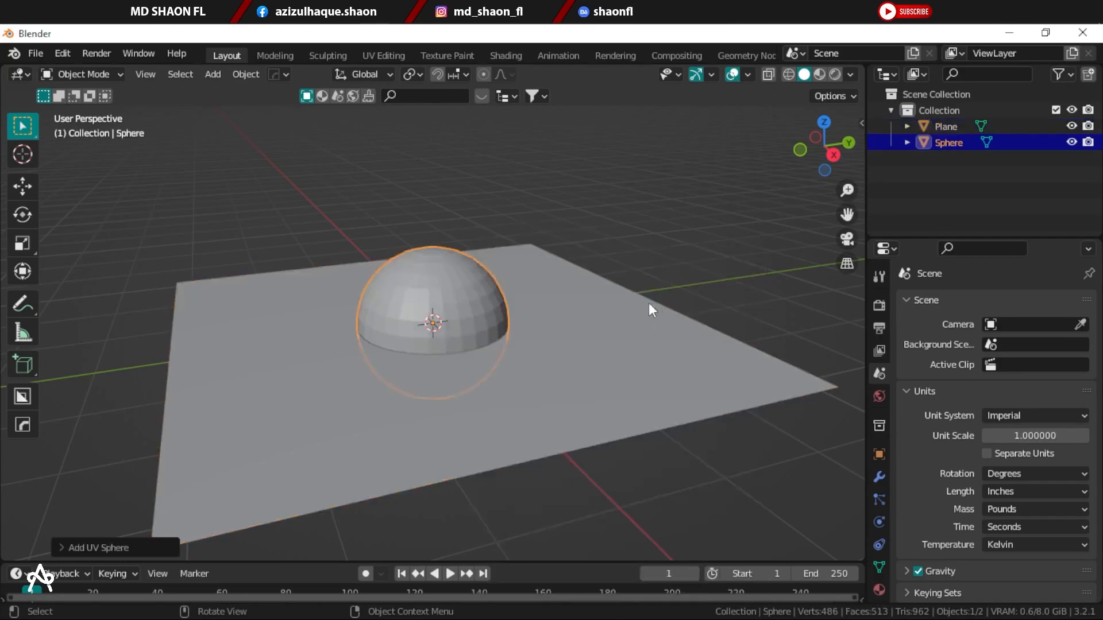
key("g")
key("z")
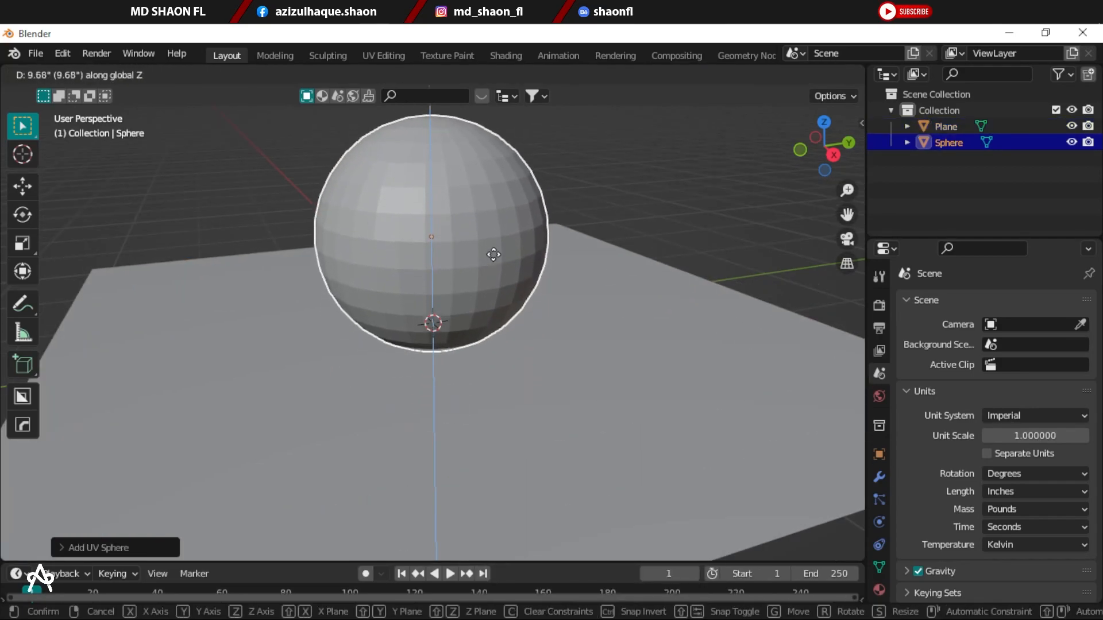
left_click(494, 253)
Step: Adjust the sphere's height along Z in wireframe front view so its base rests on the floor plane
middle_click_drag(429, 239, 384, 218)
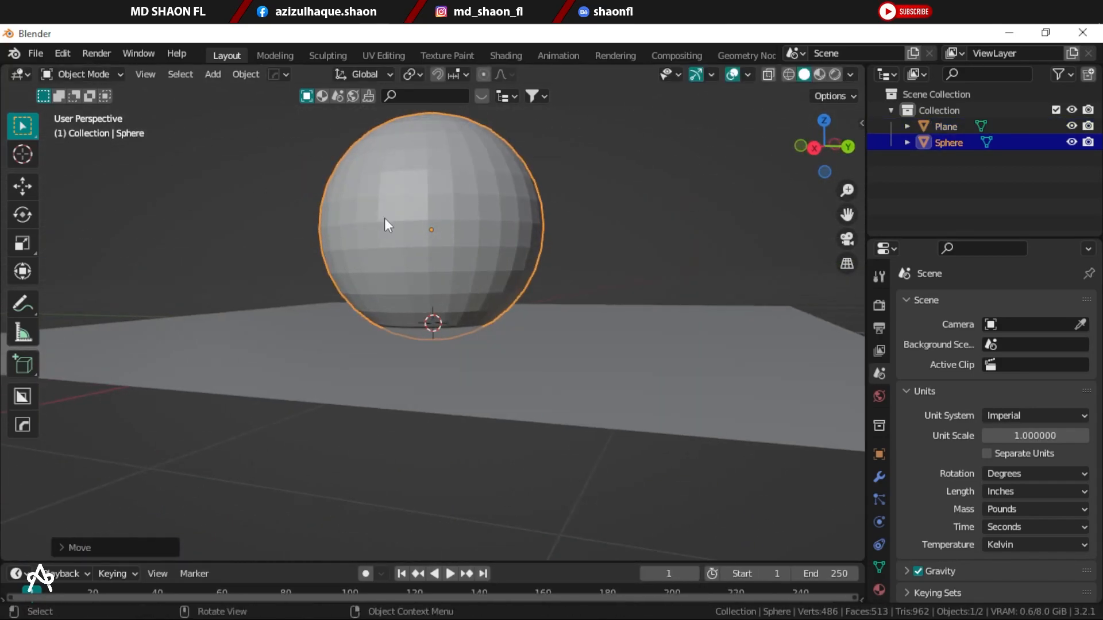
key("KP_1")
scroll(384, 219, "up", 5)
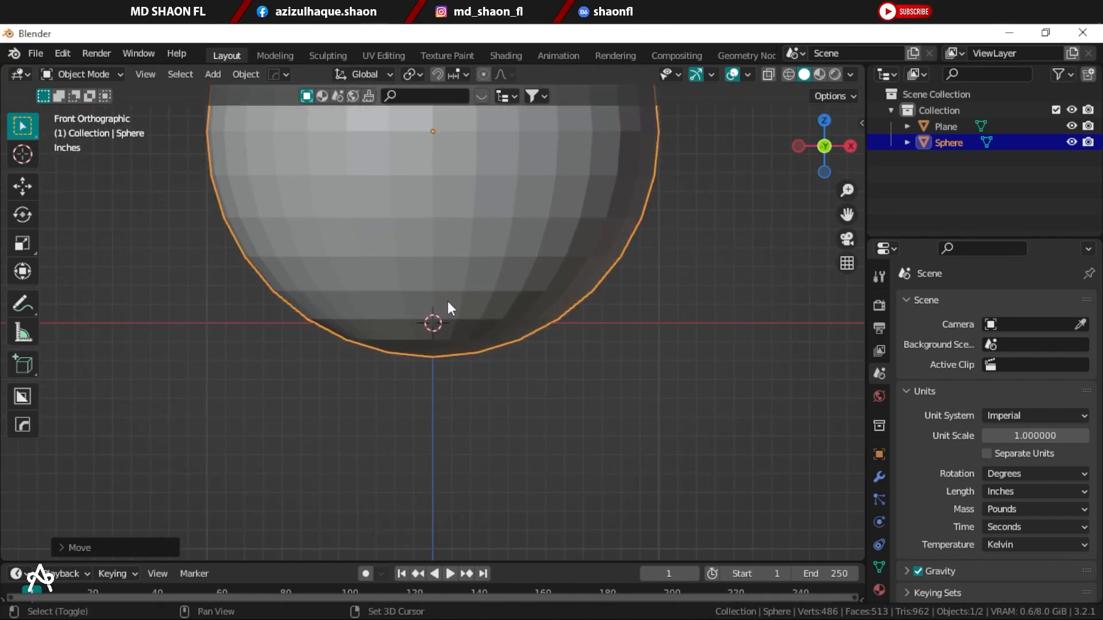
key("shift+z")
key("g")
key("z")
left_click(473, 333)
scroll(472, 337, "down", 6)
key("shift+z")
middle_click_drag(467, 290, 488, 307)
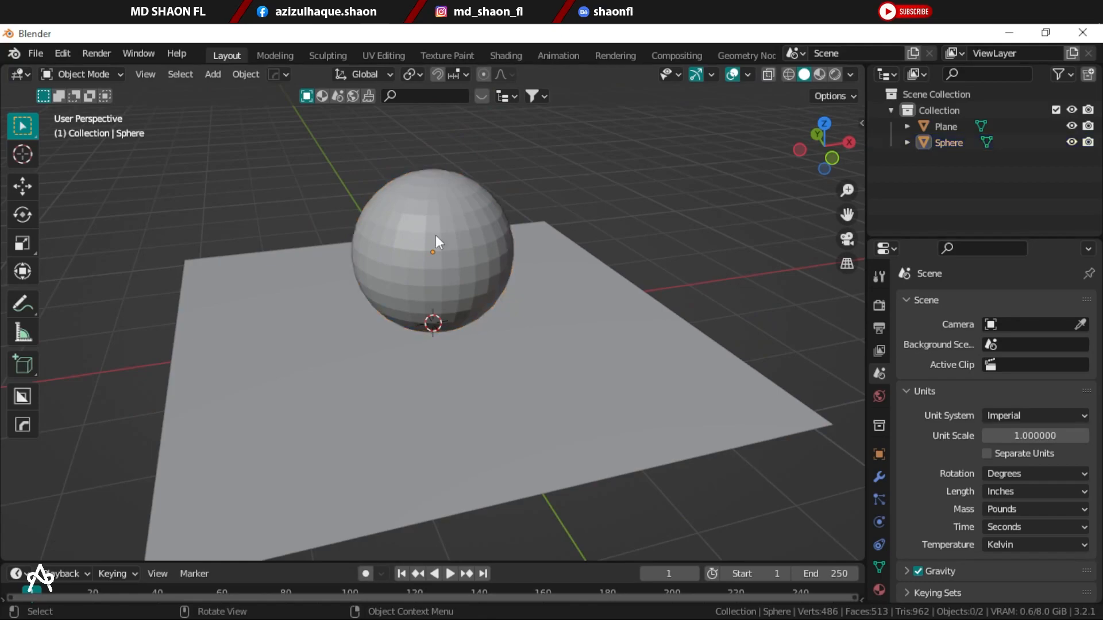
Step: Add a Subdivision Surface modifier to the sphere
scroll(430, 230, "up", 4)
middle_click_drag(432, 256, 420, 374, "shift")
middle_click_drag(419, 236, 437, 246)
left_click(878, 477)
left_click(946, 302)
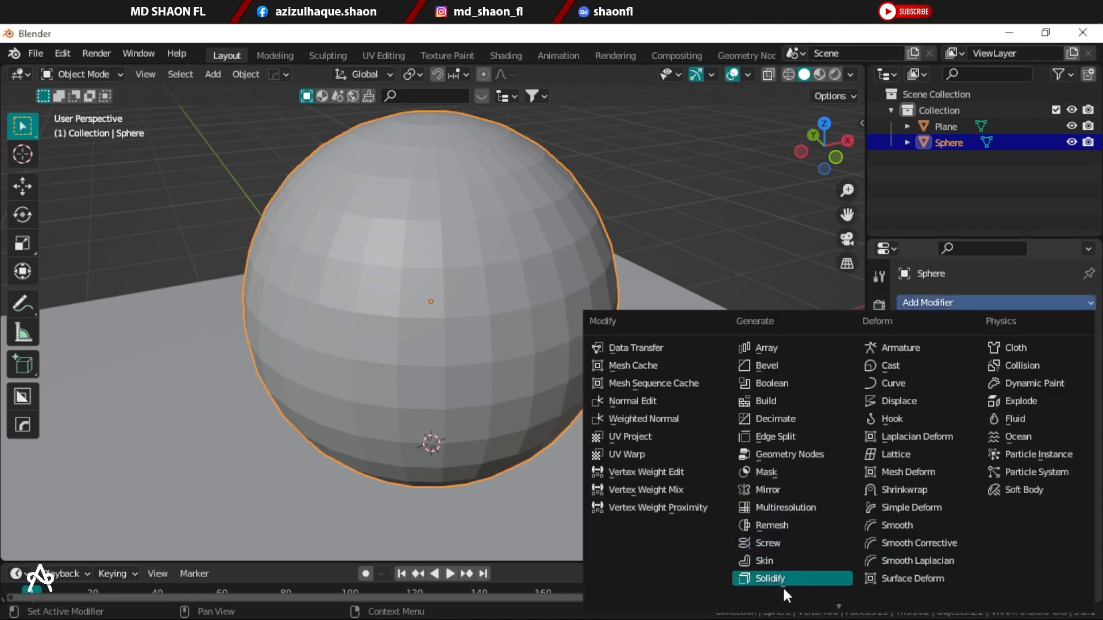
scroll(782, 577, "down", 2)
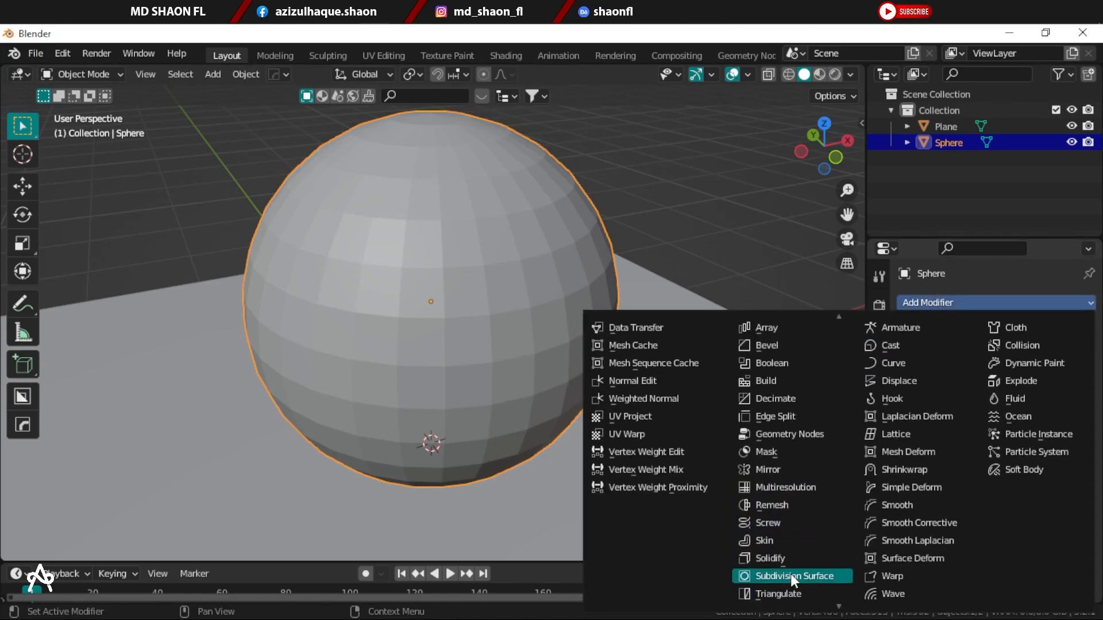
left_click(790, 575)
left_click(684, 221)
middle_click_drag(684, 222, 543, 254)
left_click(543, 253)
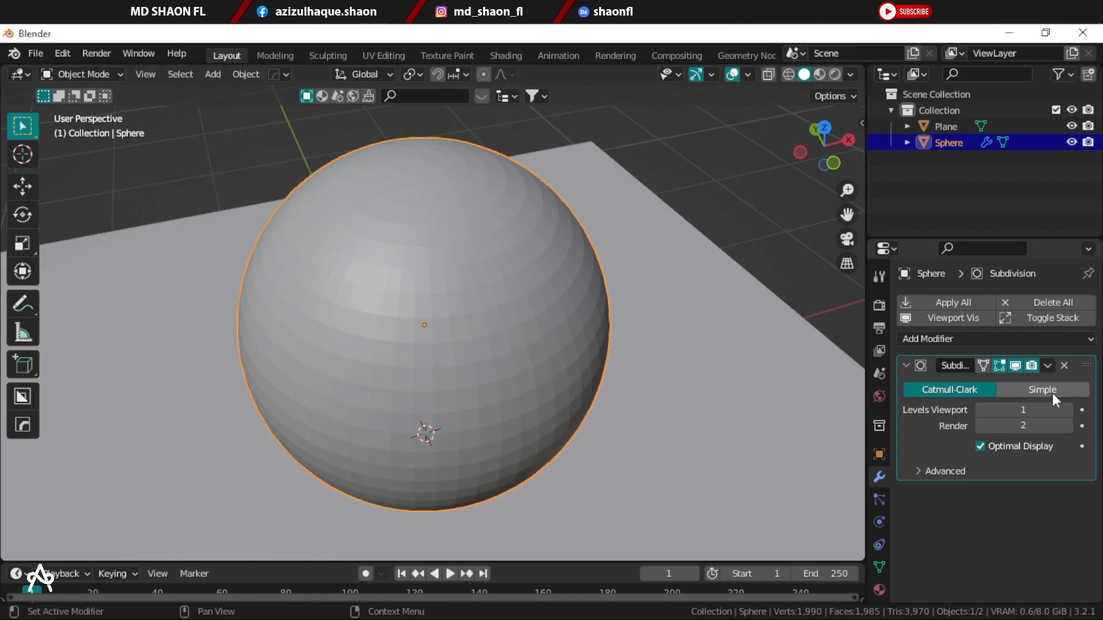
Step: Set the sphere's subdivision levels to 3 for viewport and render, and shade it smooth
left_click(1067, 410)
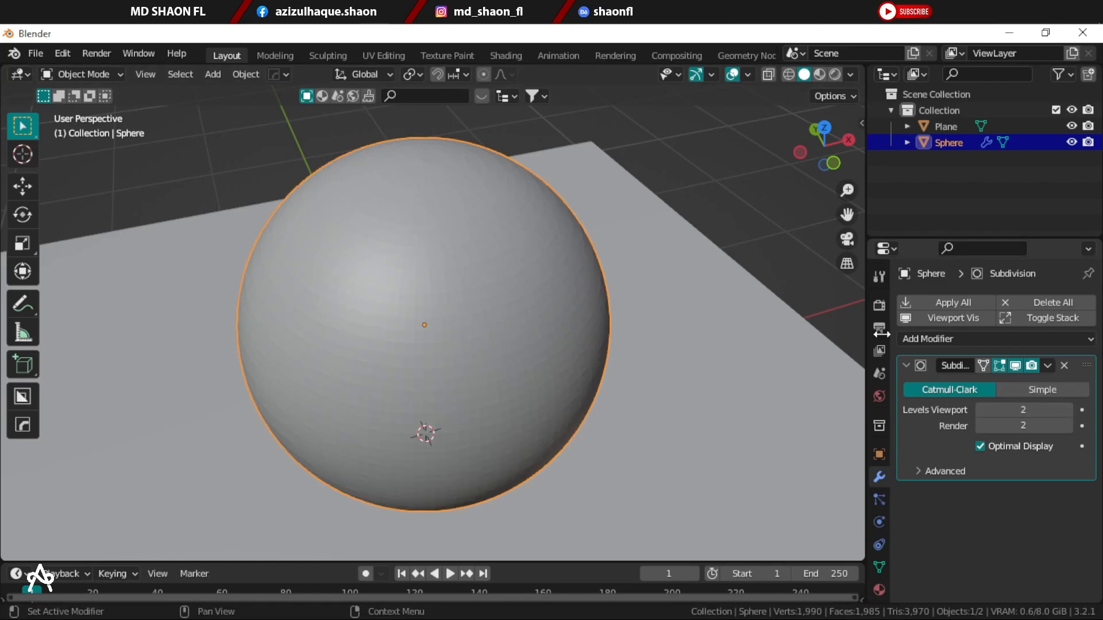
left_click(1067, 410)
left_click(1067, 425)
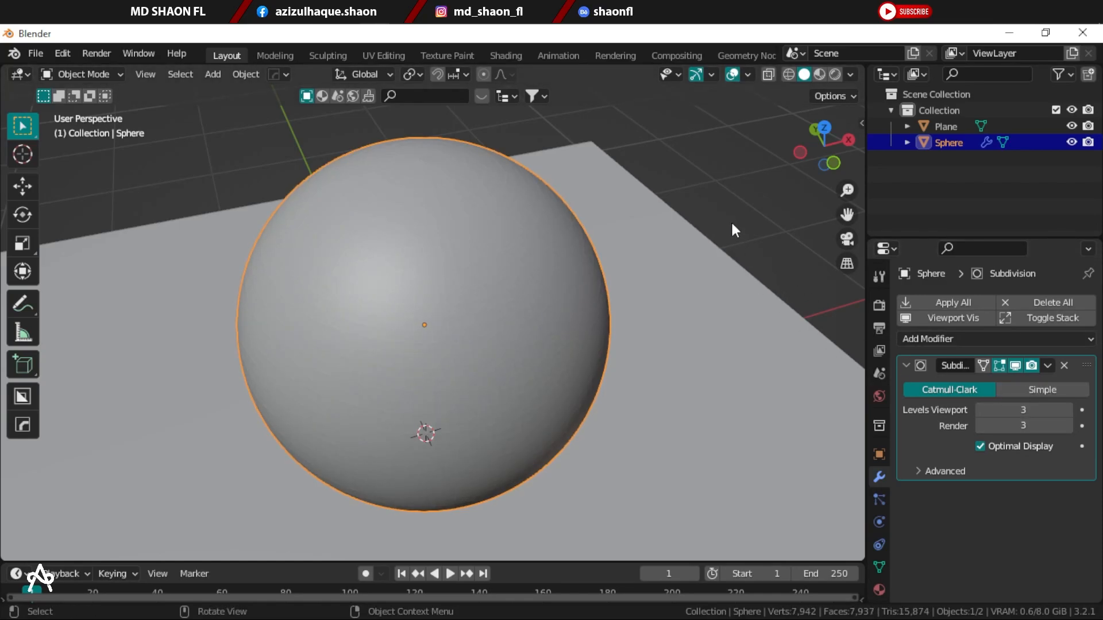
right_click(471, 270)
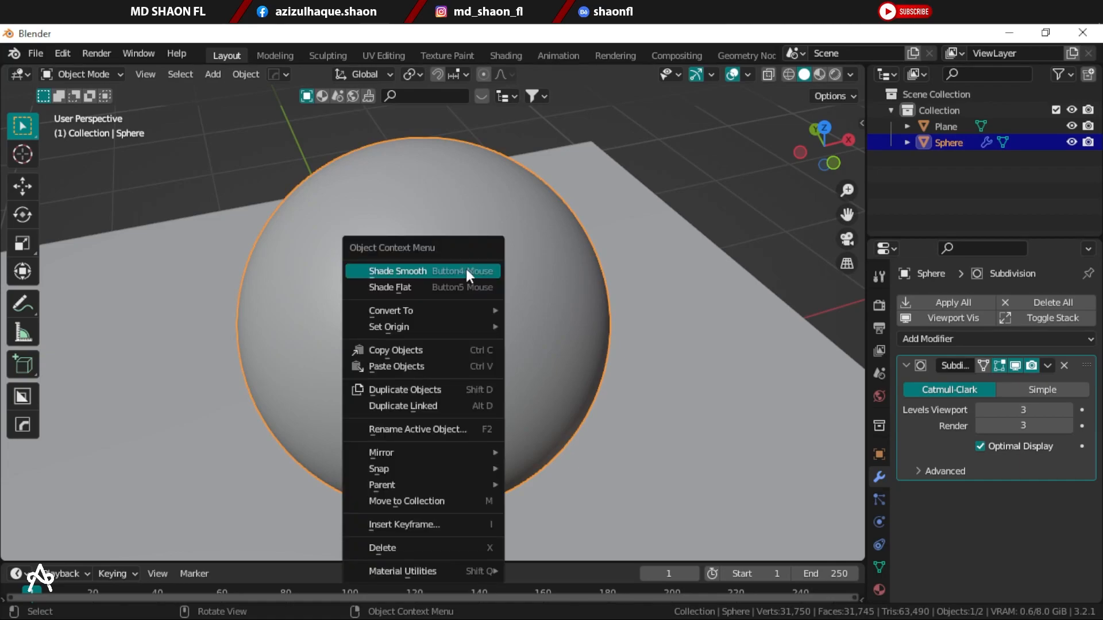
left_click(453, 274)
Step: Scale the floor plane up further so it extends well beyond the sphere
left_click(616, 247)
scroll(585, 321, "down", 5)
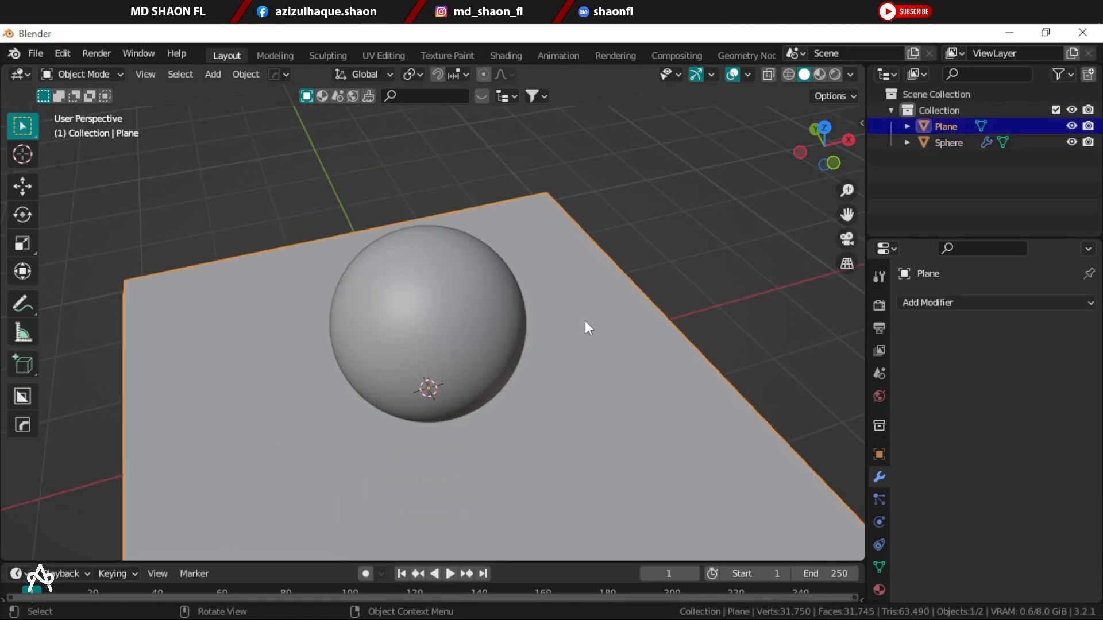
key("s")
left_click(722, 315)
scroll(598, 305, "up", 3)
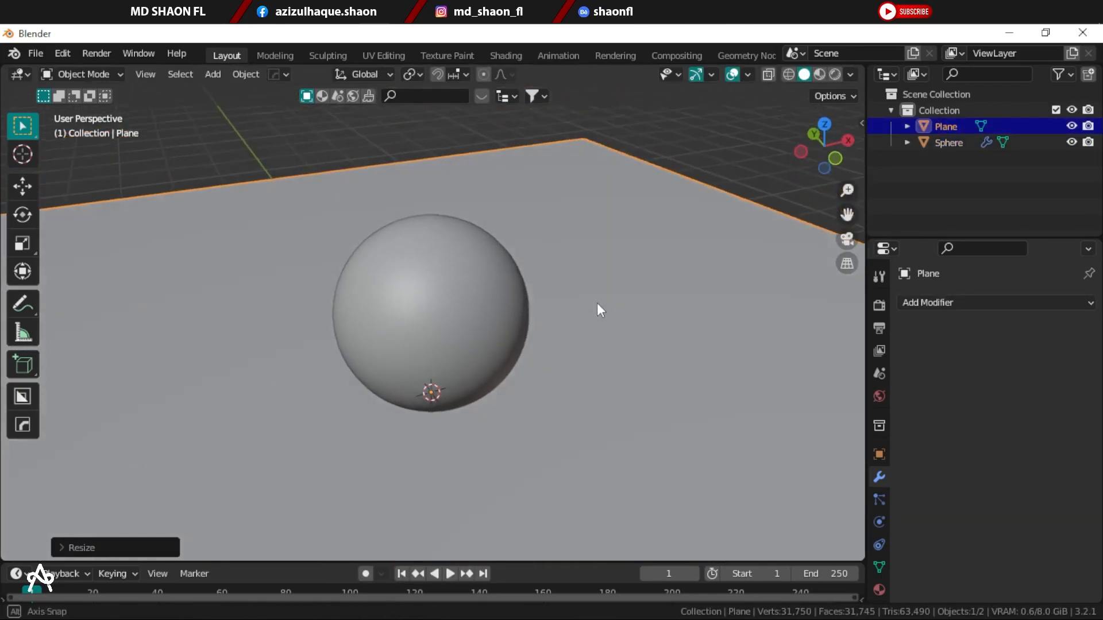
Step: Add an area light and raise it above the sphere to a Z height of about 51 inches
middle_click_drag(571, 284, 527, 303, "shift")
key("shift+a")
mouse_move(508, 260)
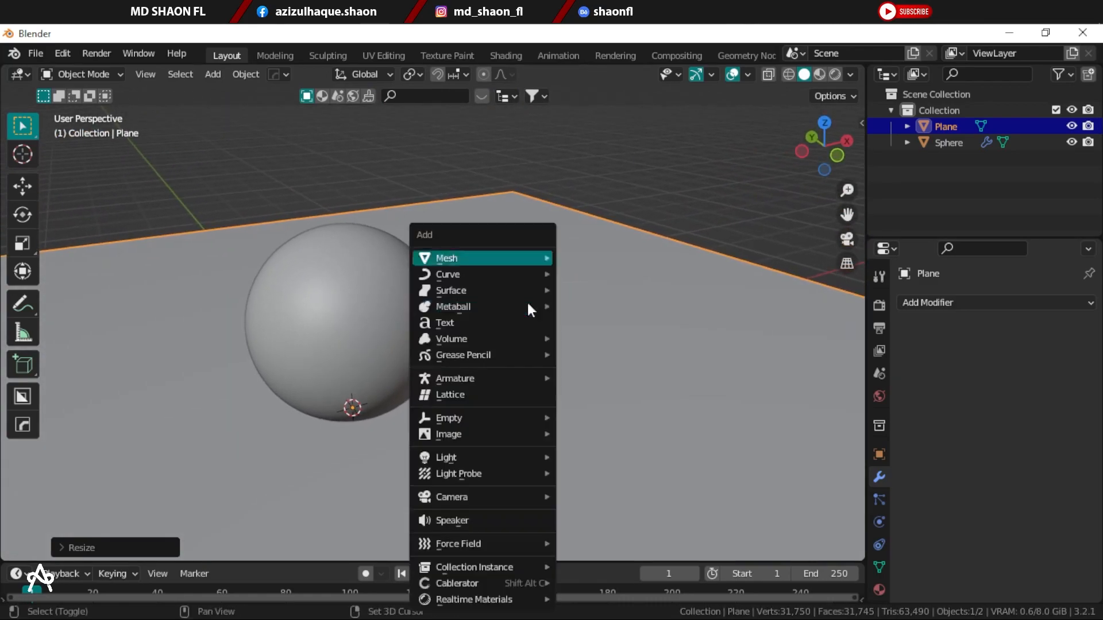
mouse_move(450, 458)
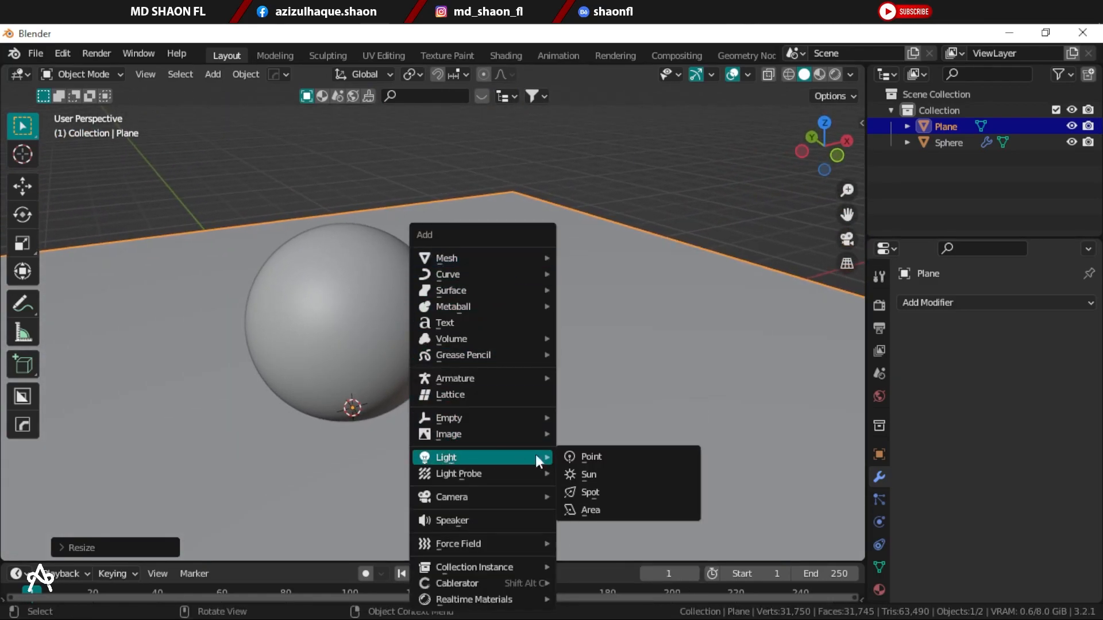
left_click(597, 512)
scroll(419, 419, "down", 3)
key("g")
key("z")
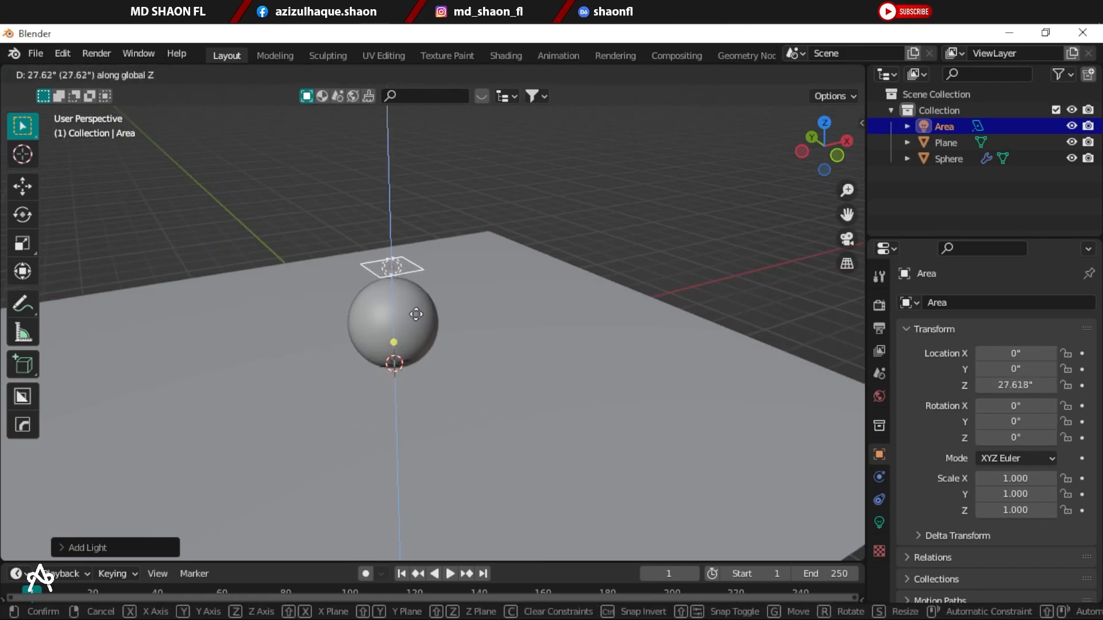
left_click(428, 230)
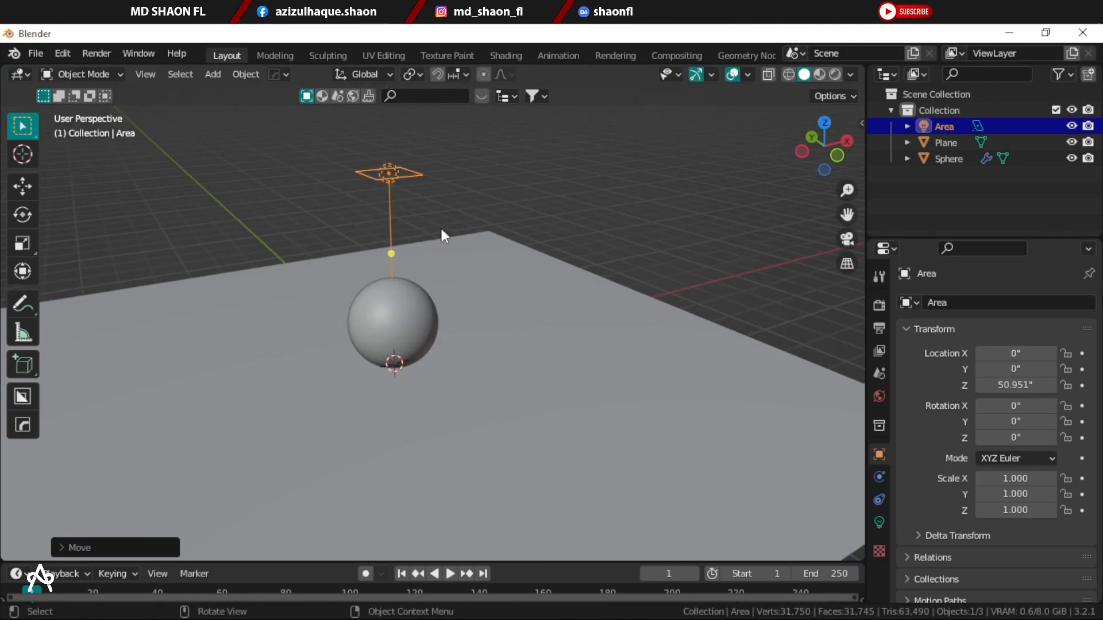
Step: Switch the viewport to rendered shading with the sphere and area light in view
scroll(506, 206, "up", 3)
middle_click_drag(481, 237, 489, 274, "shift")
scroll(487, 273, "up", 1)
scroll(485, 263, "down", 2)
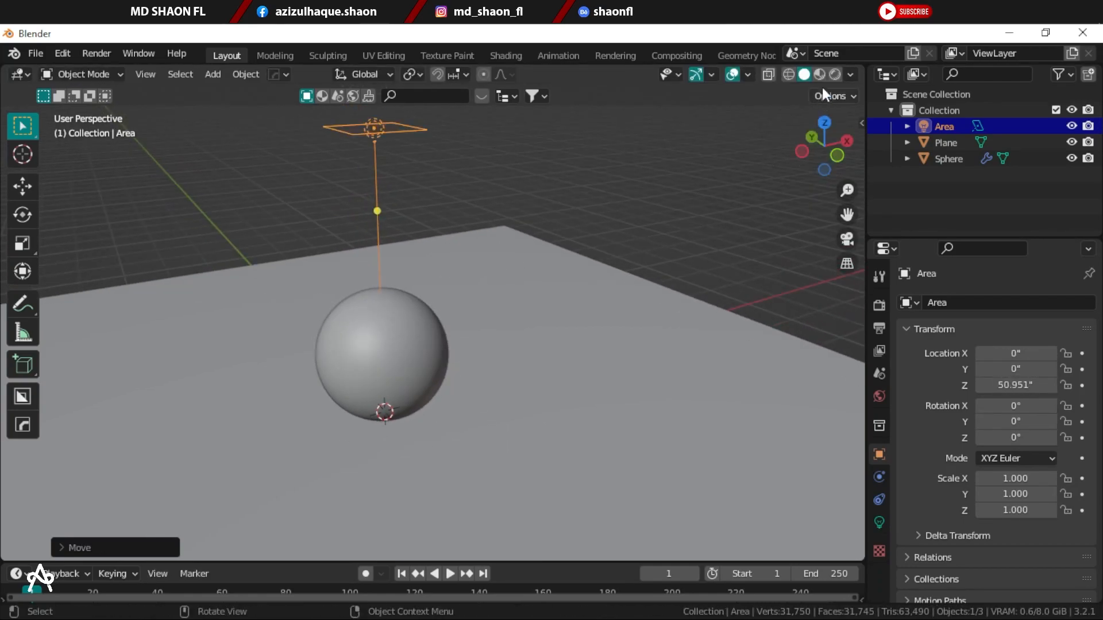
left_click(832, 75)
middle_click_drag(384, 298, 394, 263)
Step: Move the area light along the X axis to about 19.8 inches, beside the sphere
left_click(22, 186)
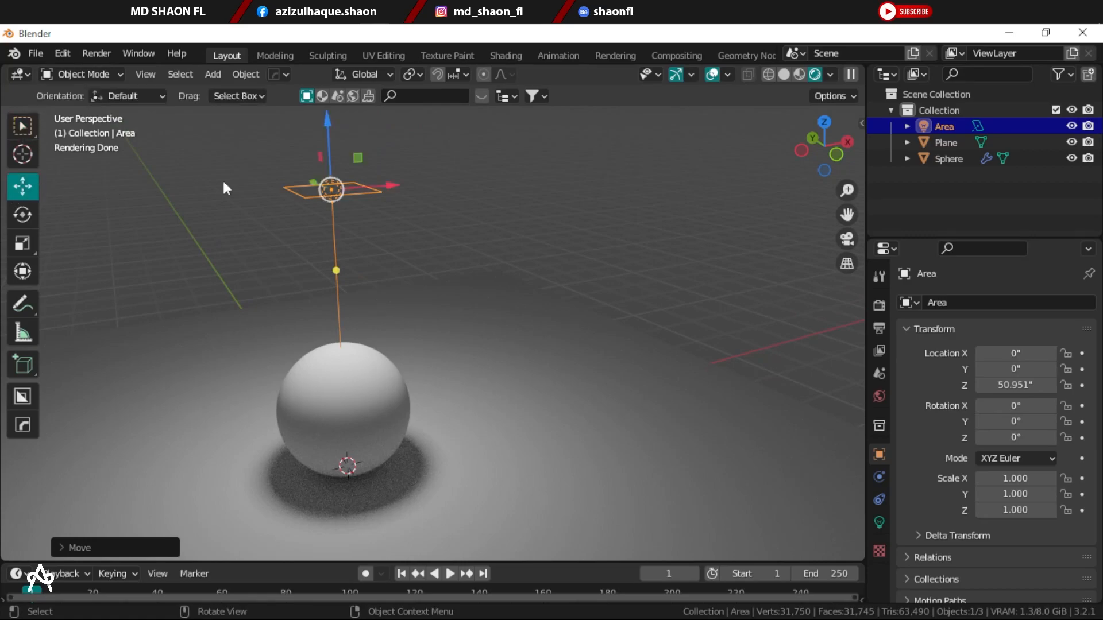
left_click_drag(391, 185, 502, 182)
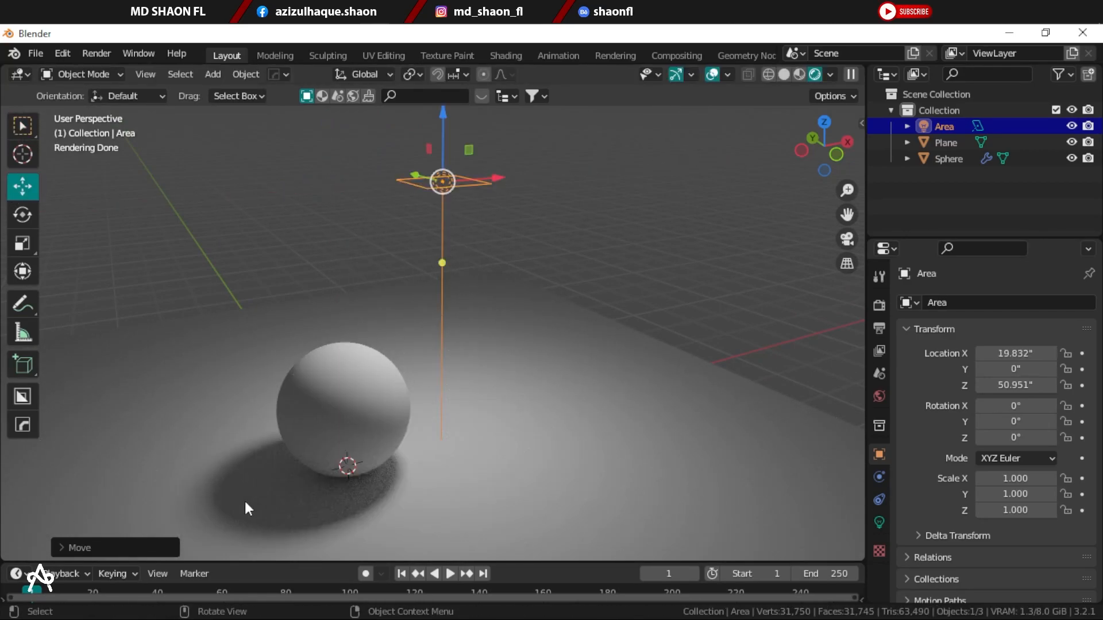
middle_click_drag(361, 472, 553, 218)
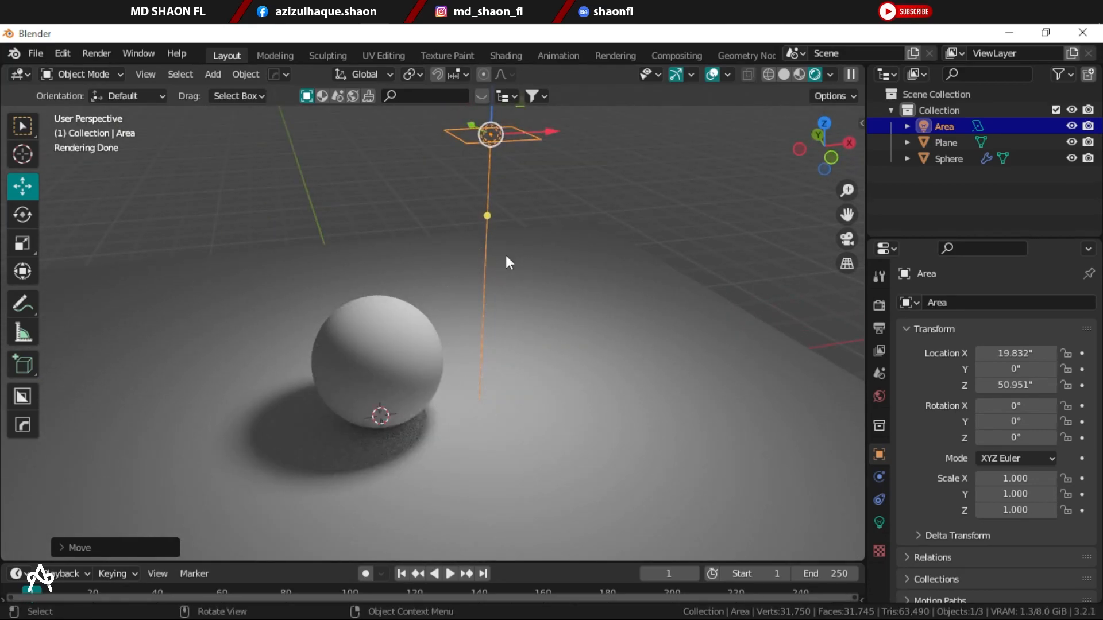
Step: Rotate the area light to about 36.5° around Y in front view and move it to about X 30.6, Z 48.8 inches, aimed at the sphere
key("KP_3")
key("KP_1")
key("r")
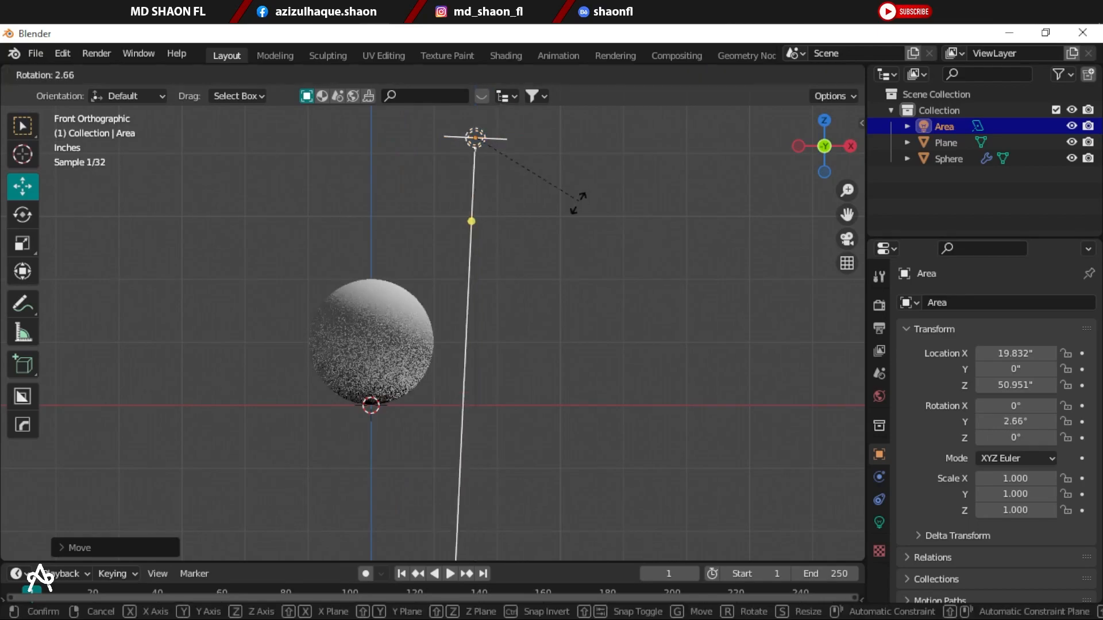
left_click(527, 254)
key("g")
left_click(574, 268)
middle_click_drag(573, 269, 547, 374)
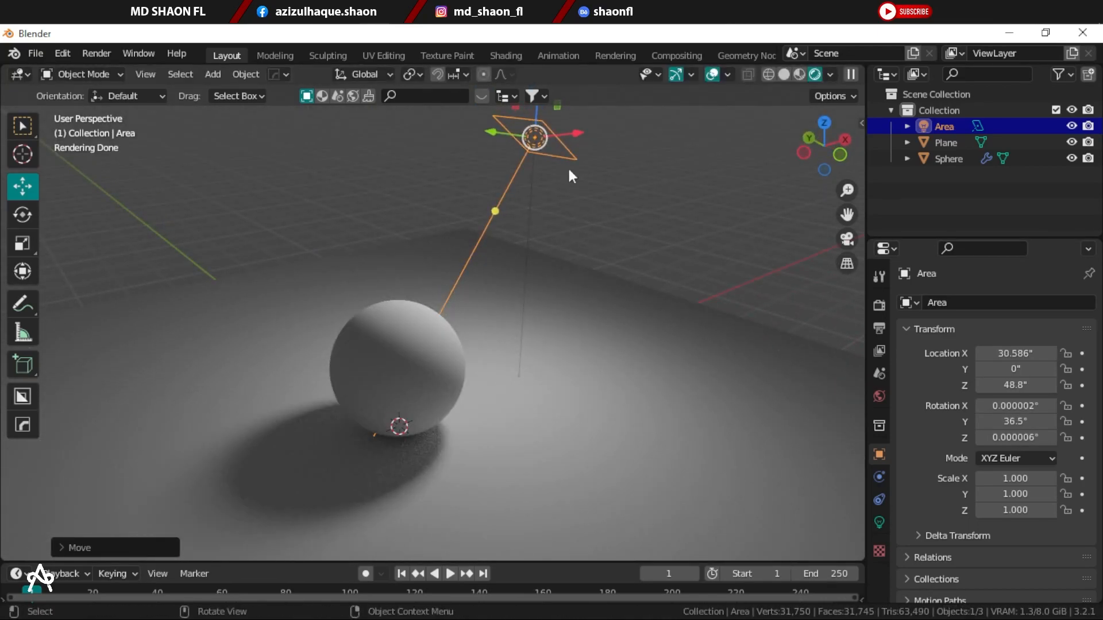
Step: Scale the area light up to about 3.71 to soften the sphere's shadow
key("s")
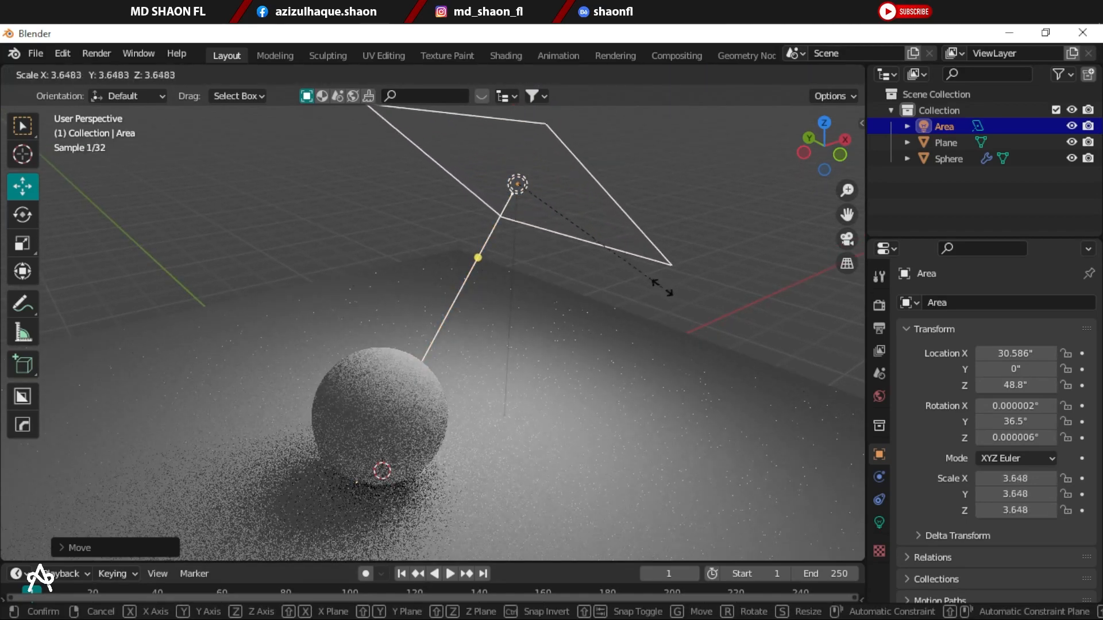
left_click(556, 368)
middle_click_drag(556, 367, 526, 360)
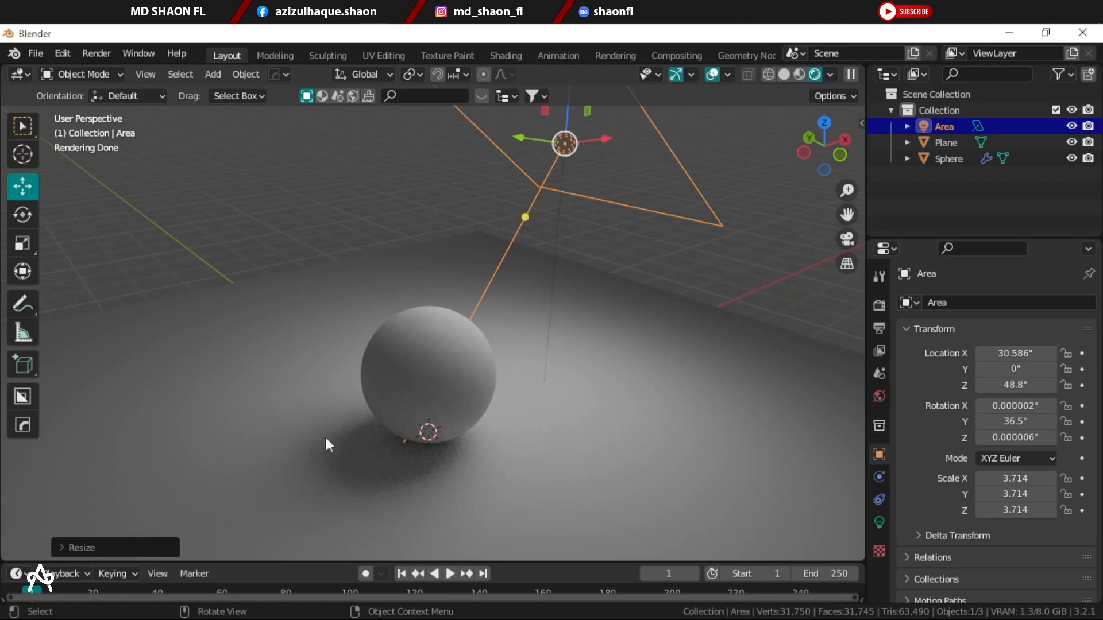
Step: Rescale the area light to about 2.15 to give the sphere's shadow a moderately soft edge
key("s")
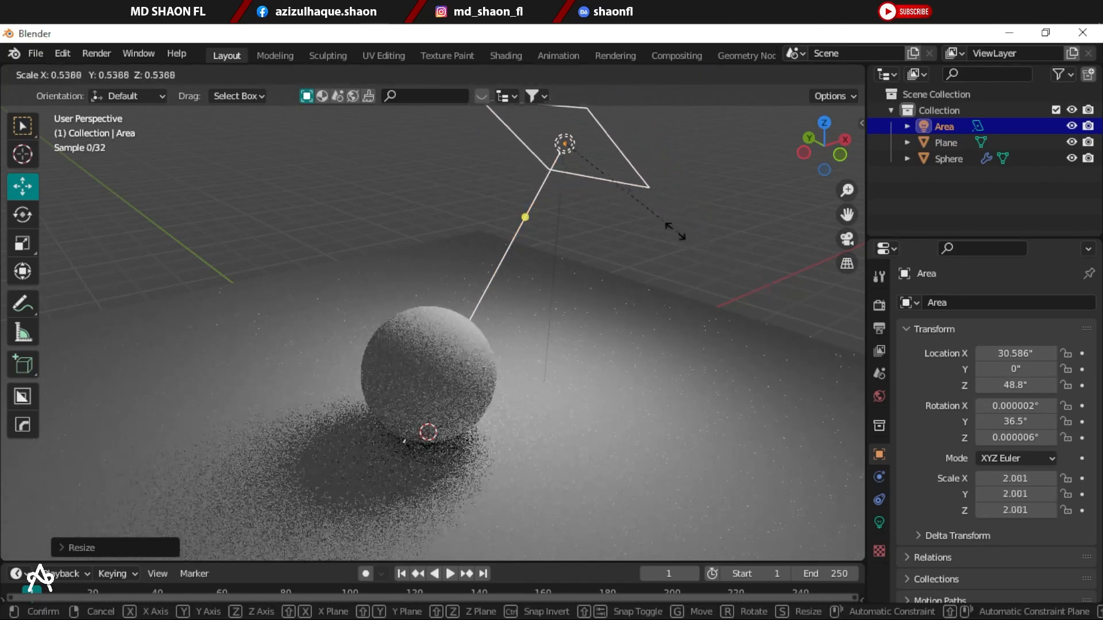
left_click(595, 173)
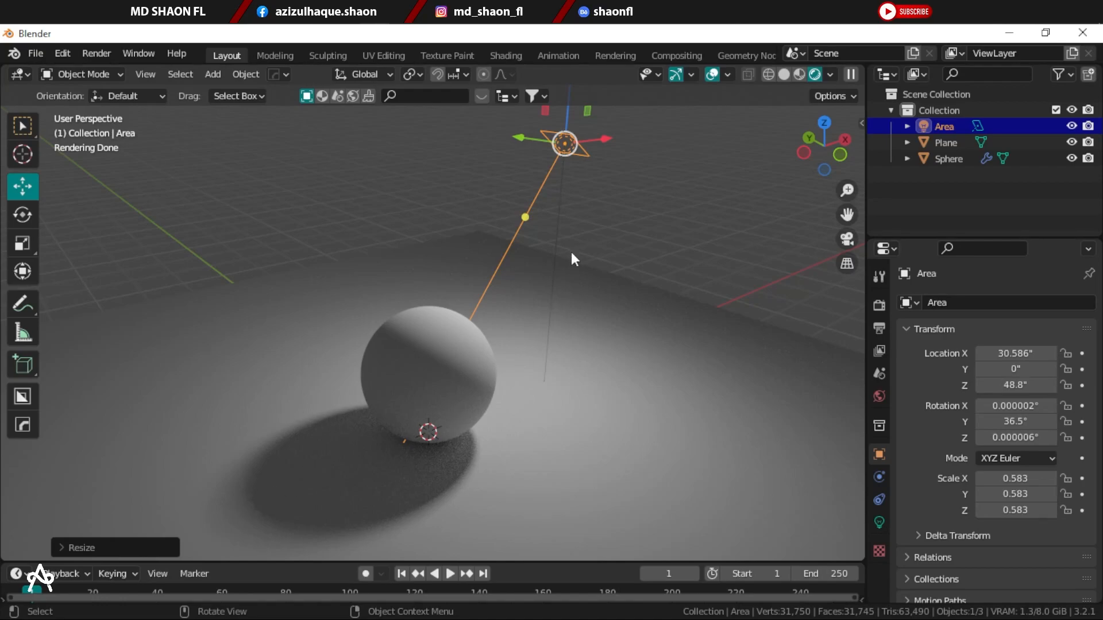
key("s")
left_click(542, 395)
middle_click_drag(542, 392, 486, 354, "shift")
scroll(519, 320, "up", 1)
scroll(498, 375, "up", 1)
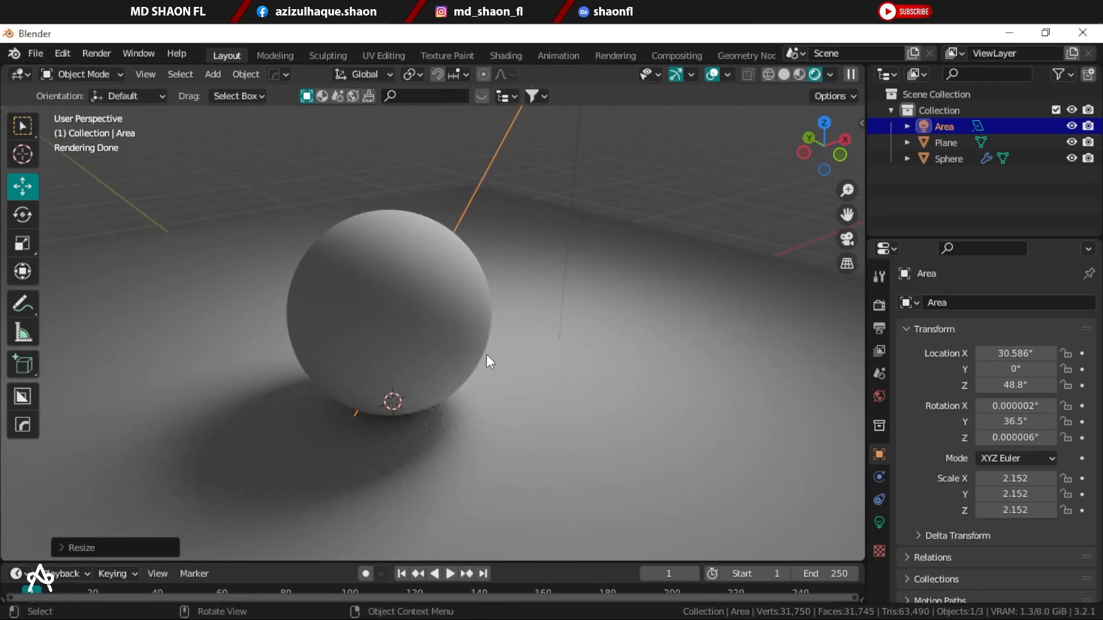
Step: Set the area light's power to 20 W
left_click(528, 200)
scroll(527, 198, "down", 4)
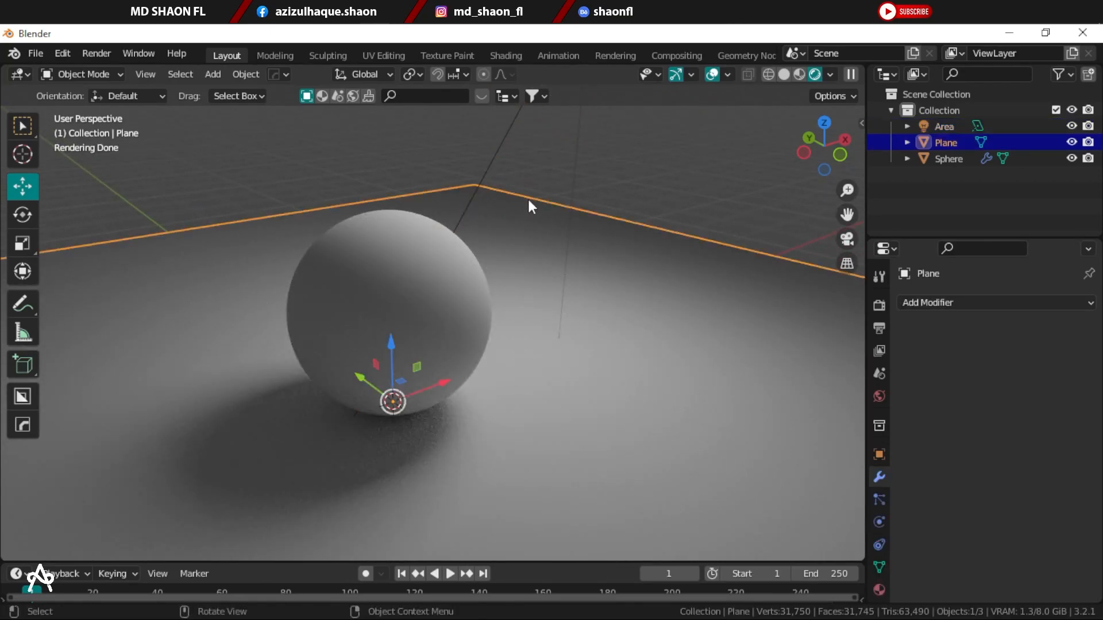
left_click(521, 124)
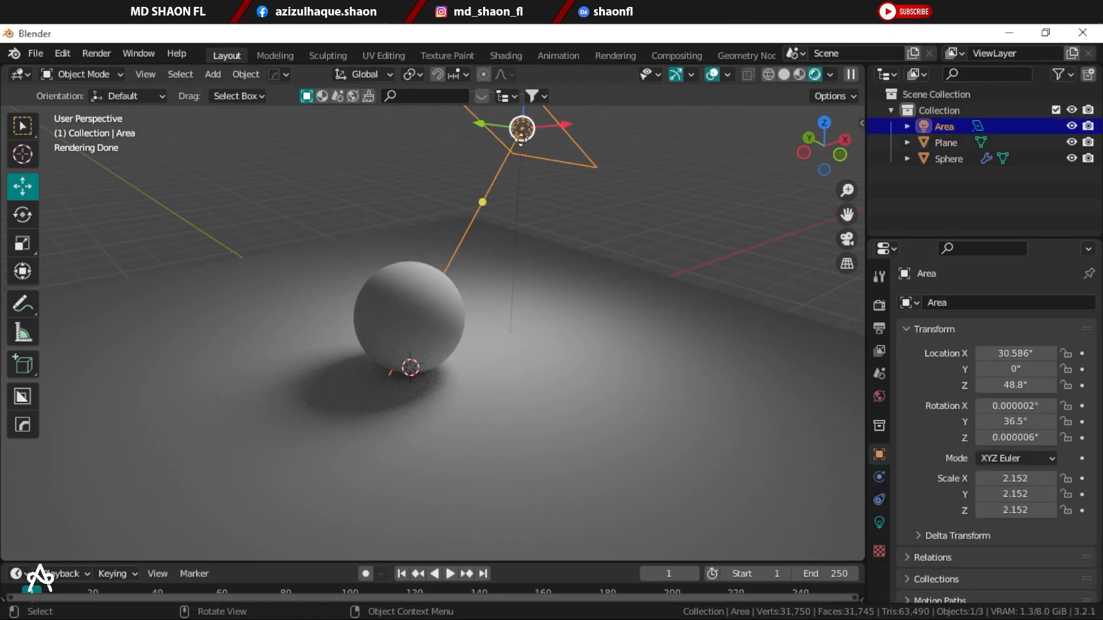
left_click(879, 522)
left_click(1026, 416)
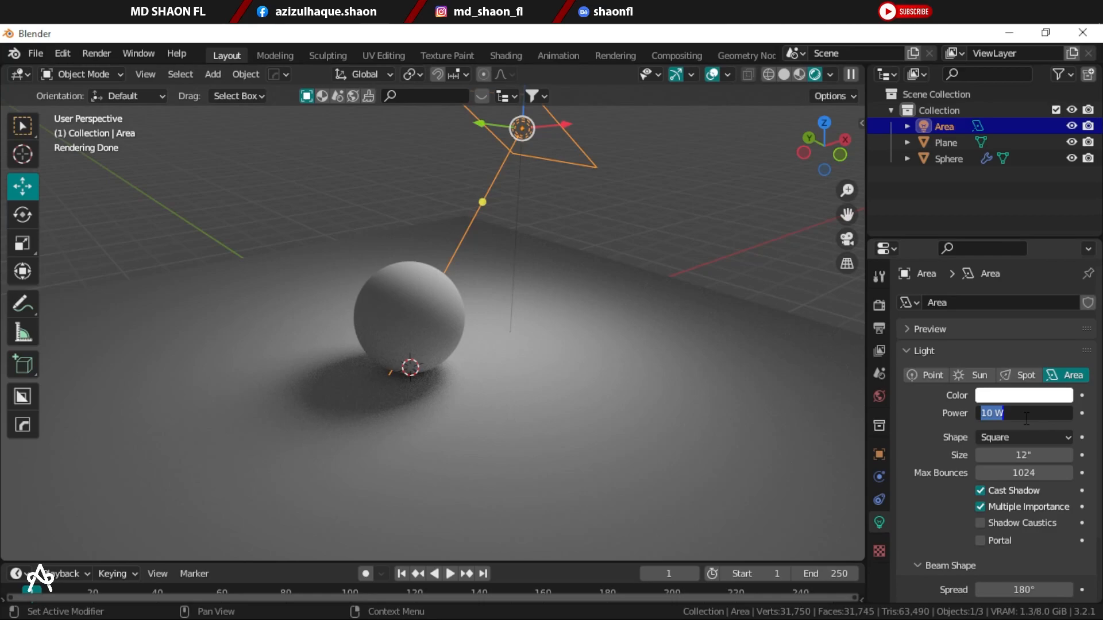
type("20")
key("Return")
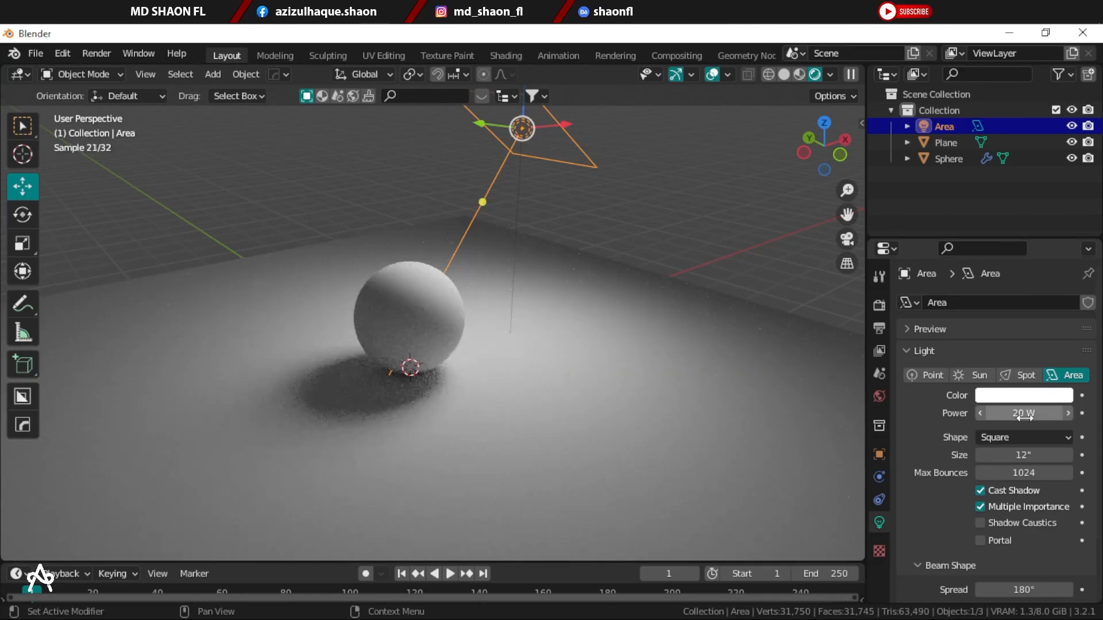
Step: Set the area light's power to 30 W and deselect the light
scroll(480, 309, "up", 4)
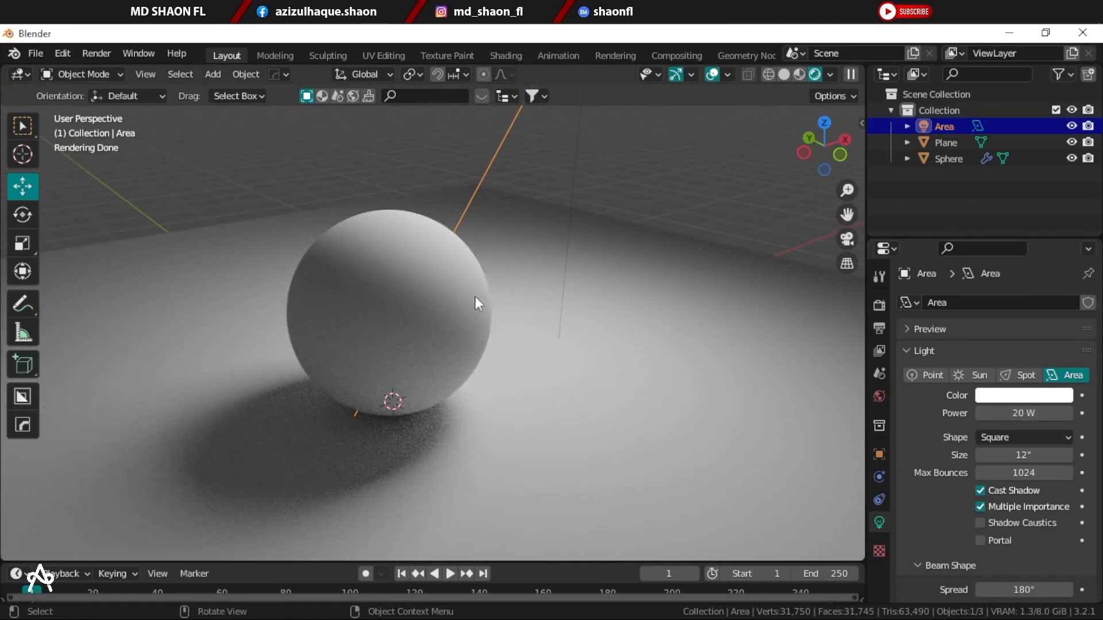
left_click(1014, 413)
type("30")
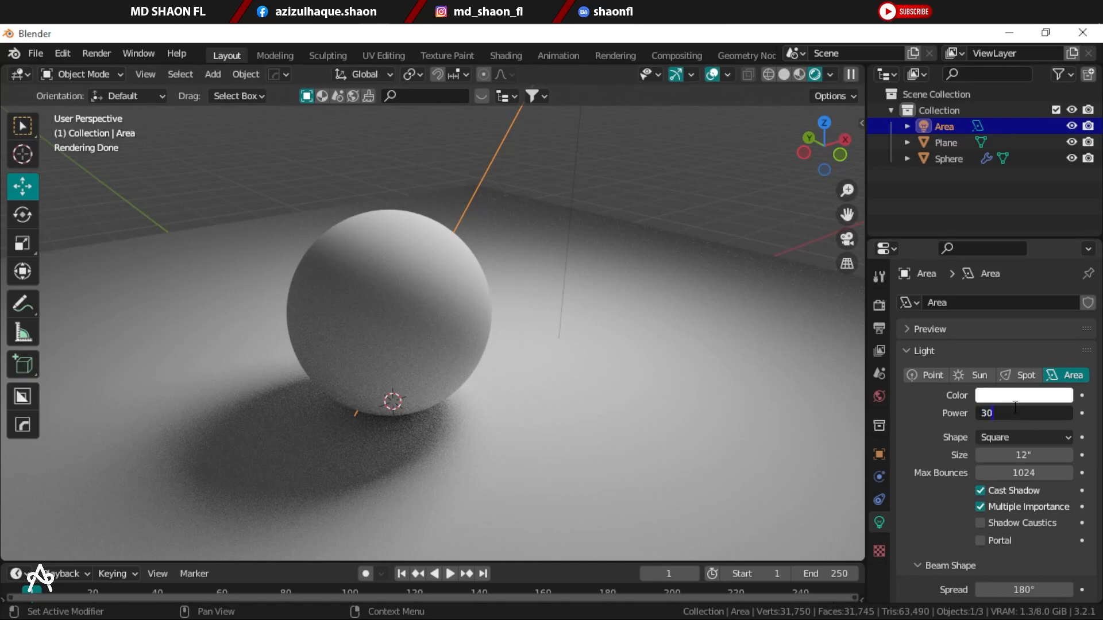
key("Return")
left_click(643, 202)
scroll(643, 201, "down", 5)
middle_click_drag(614, 227, 563, 238)
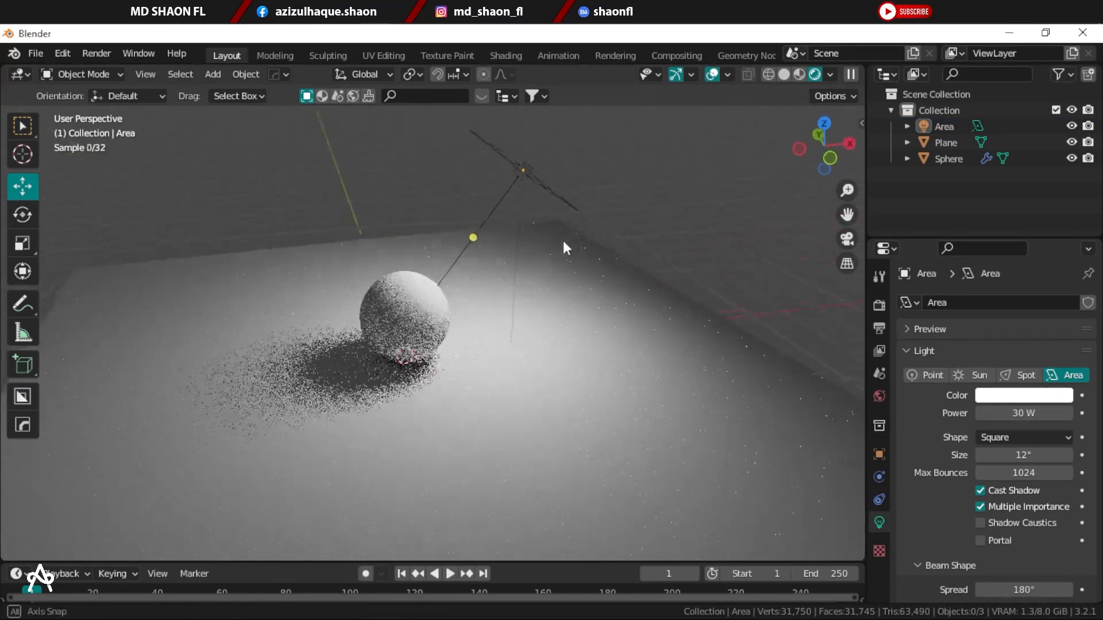
Step: Return the viewport to solid shading and open the Shading workspace with the sphere framed in its 3D view
key("z")
left_click(451, 245)
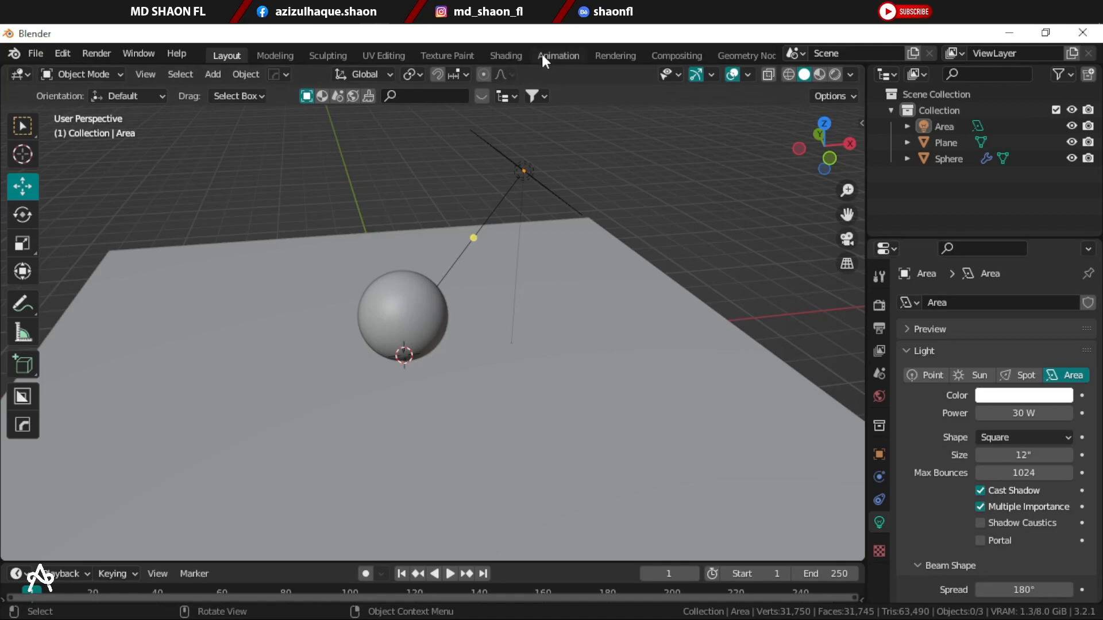
left_click(506, 56)
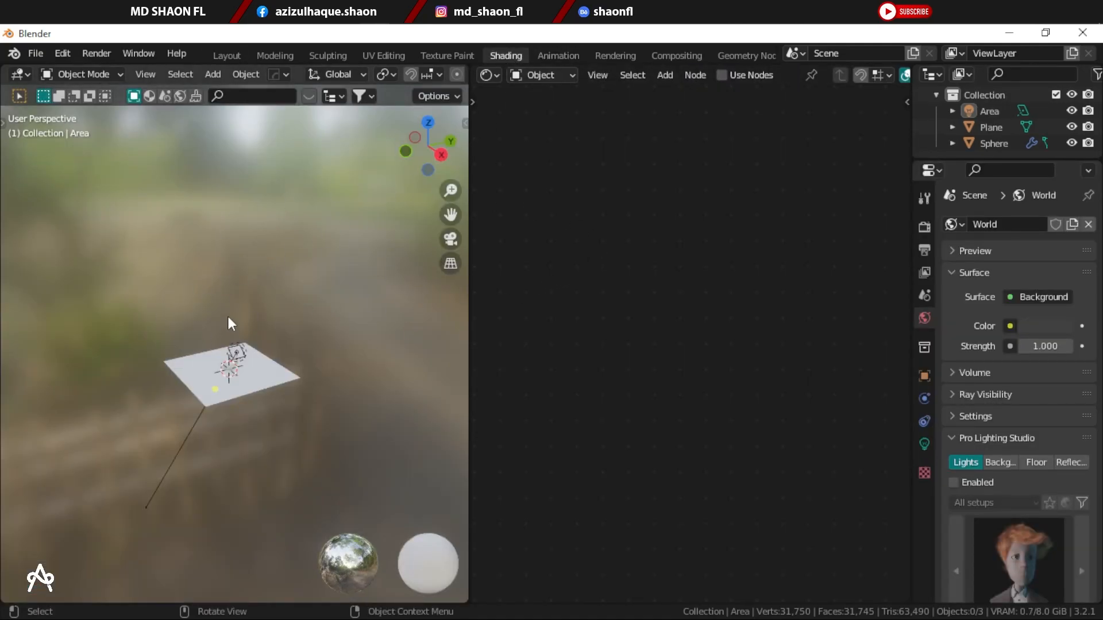
scroll(228, 317, "up", 10)
middle_click_drag(287, 387, 308, 422)
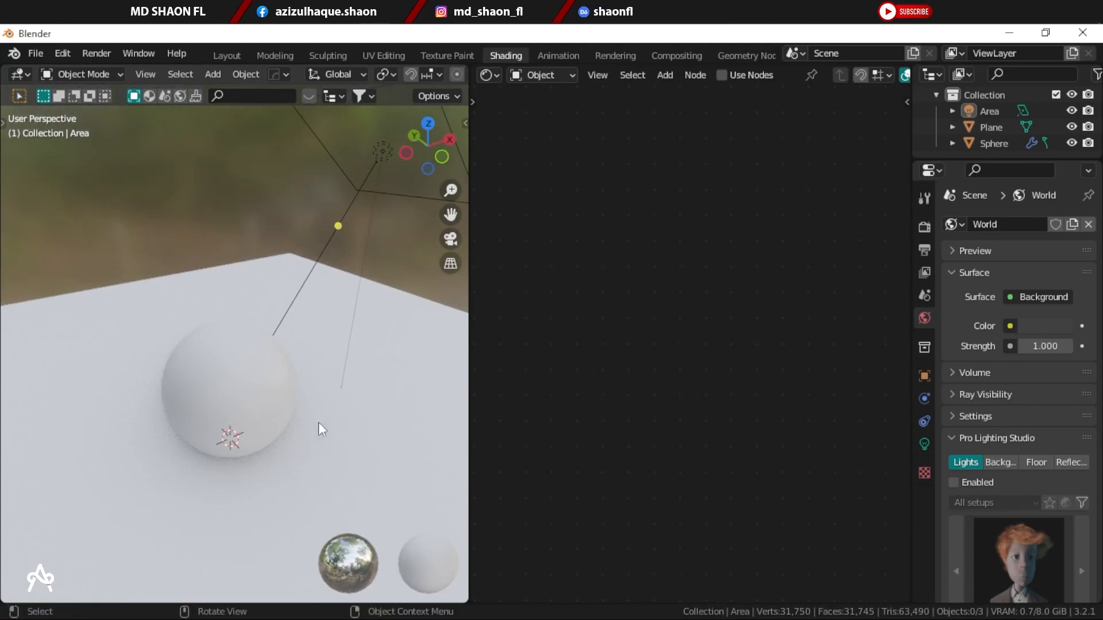
middle_click_drag(199, 386, 212, 379, "shift")
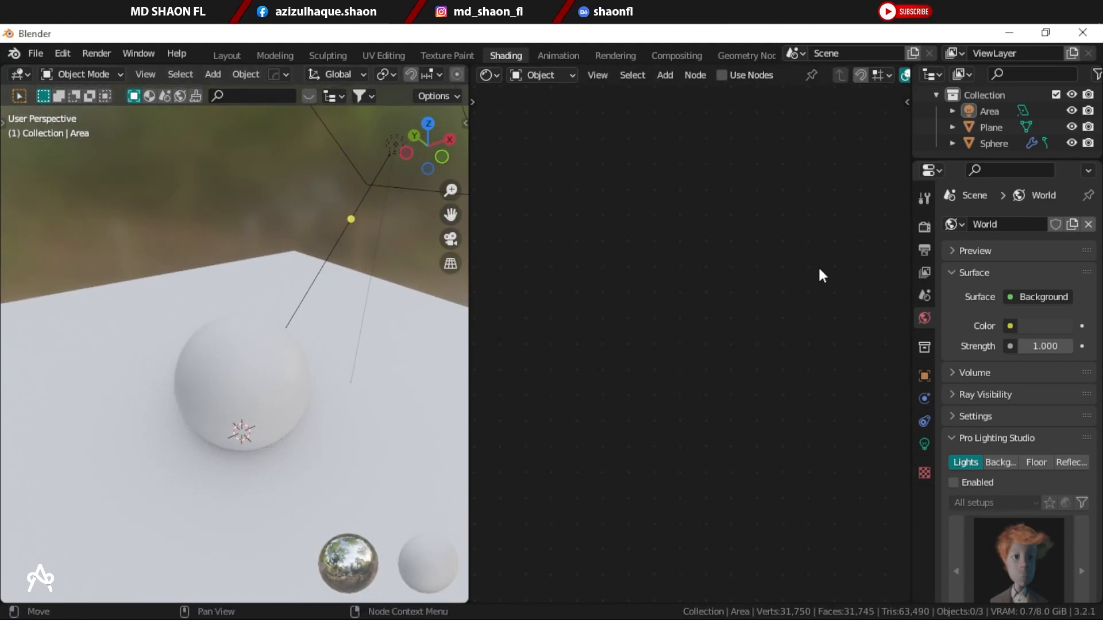
Step: Enable viewport denoising in the Cycles sampling settings and show the 3D view in rendered shading
left_click(929, 224)
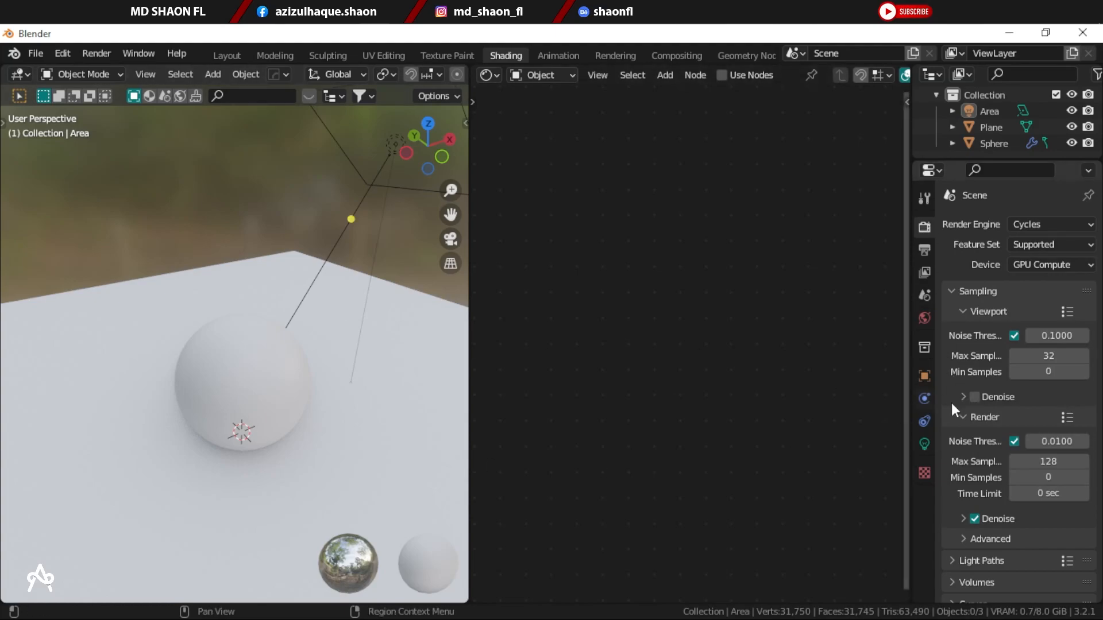
left_click(974, 396)
key("z")
left_click(248, 146)
mouse_move(343, 339)
middle_mouse_down()
mouse_move(326, 356)
mouse_move(349, 343)
middle_mouse_up()
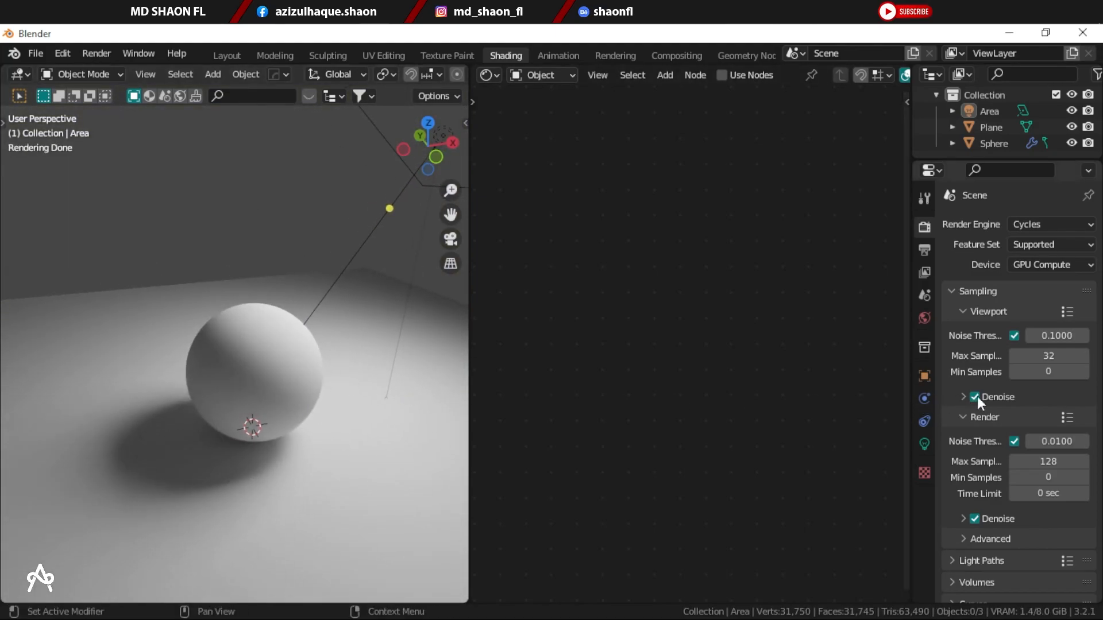
middle_click_drag(270, 359, 366, 252)
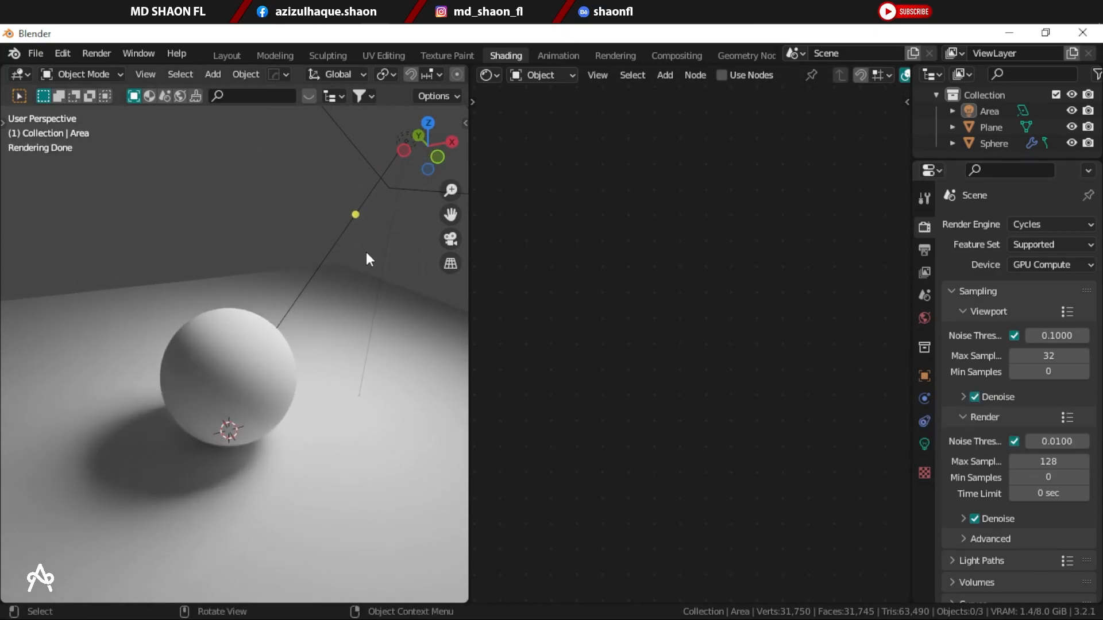
Step: Create a new Principled BSDF material on the sphere
left_click(198, 353)
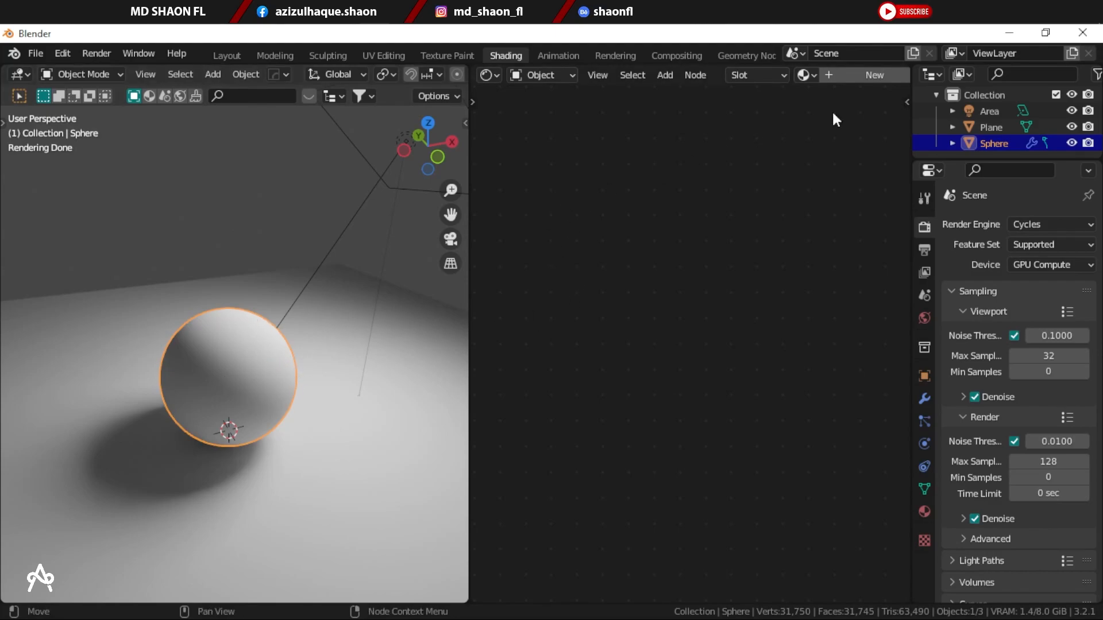
left_click(924, 512)
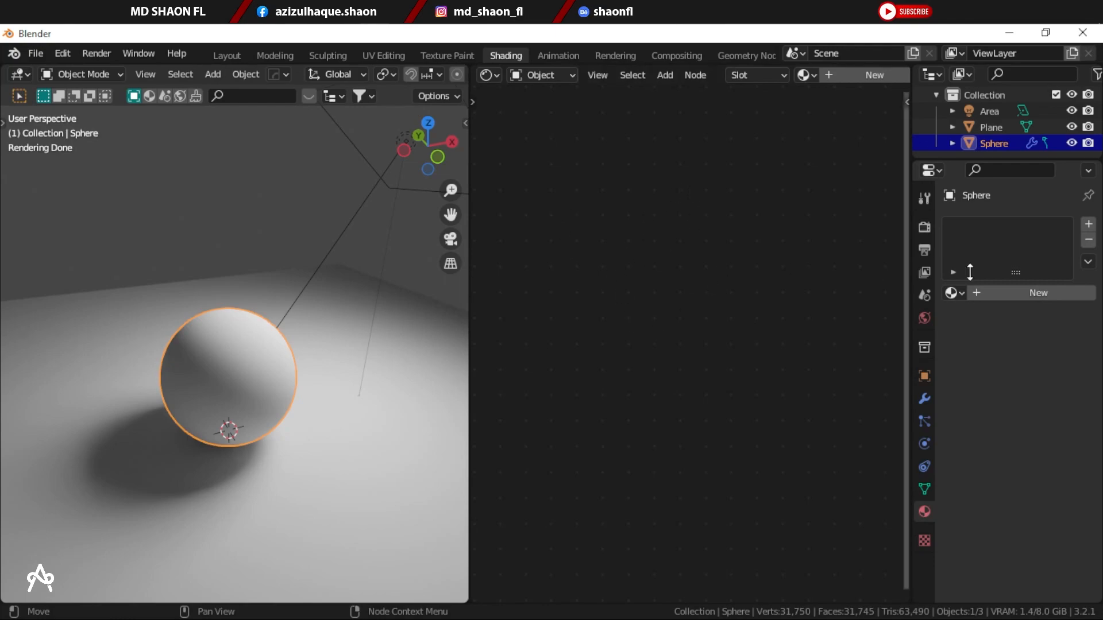
left_click(994, 294)
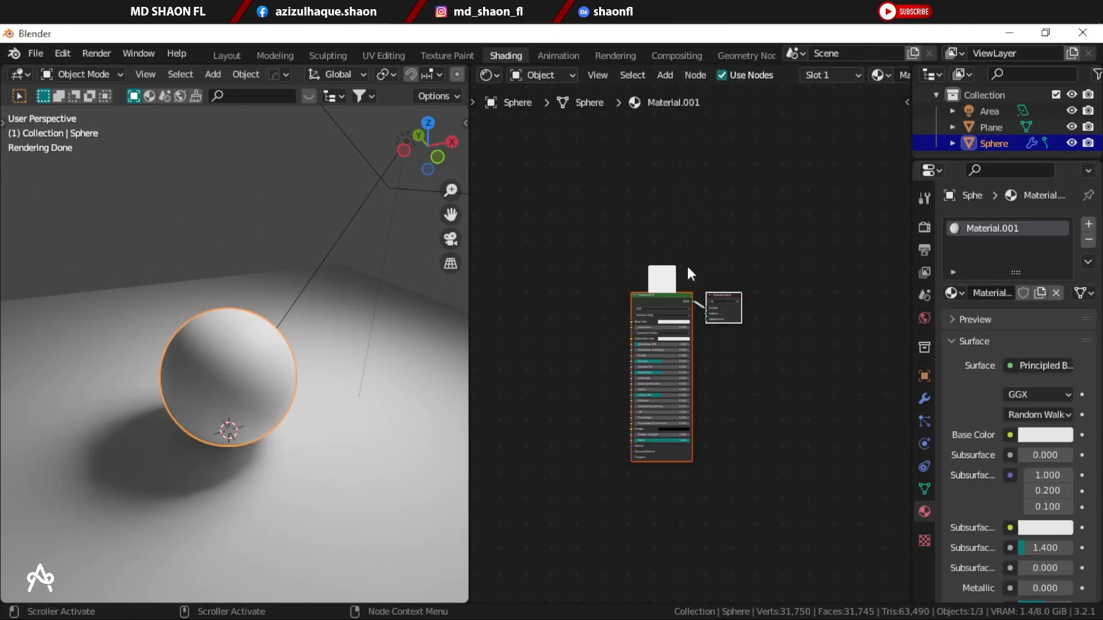
Step: Create a new material on the floor plane and set its Roughness to 1.000
left_click(326, 367)
left_click(1009, 294)
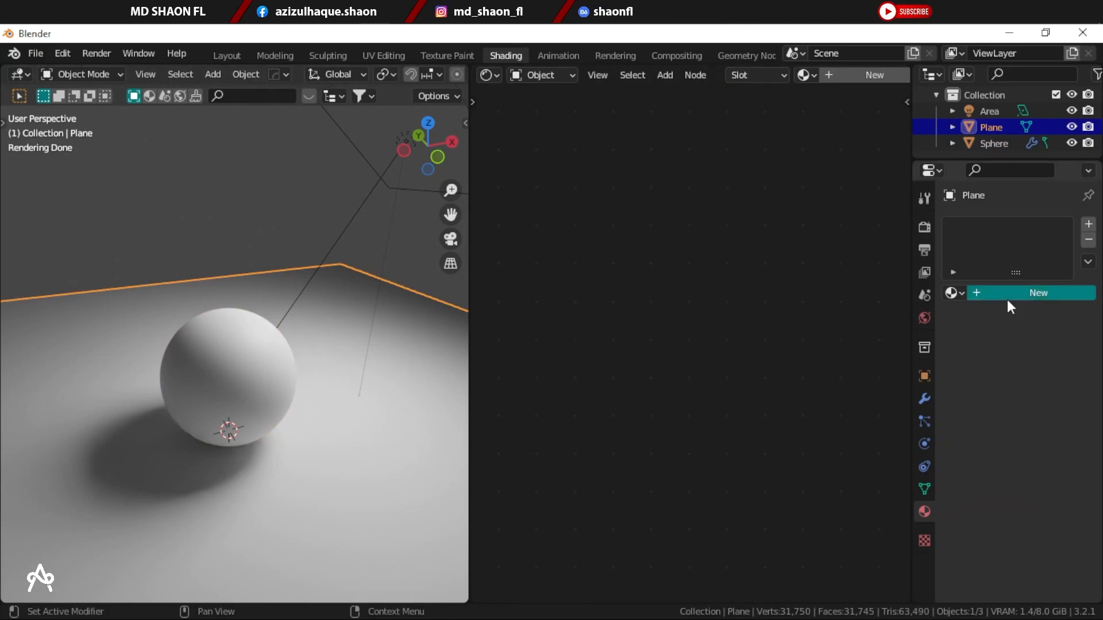
scroll(644, 201, "up", 5)
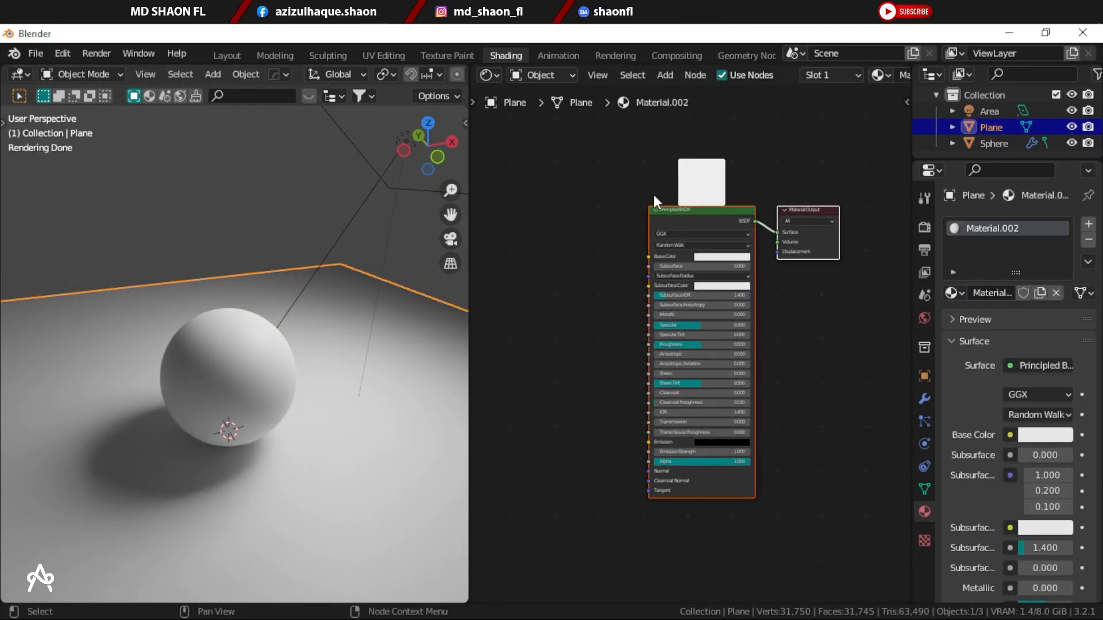
middle_click_drag(601, 290, 606, 353)
scroll(632, 362, "up", 3)
left_click_drag(722, 401, 815, 400)
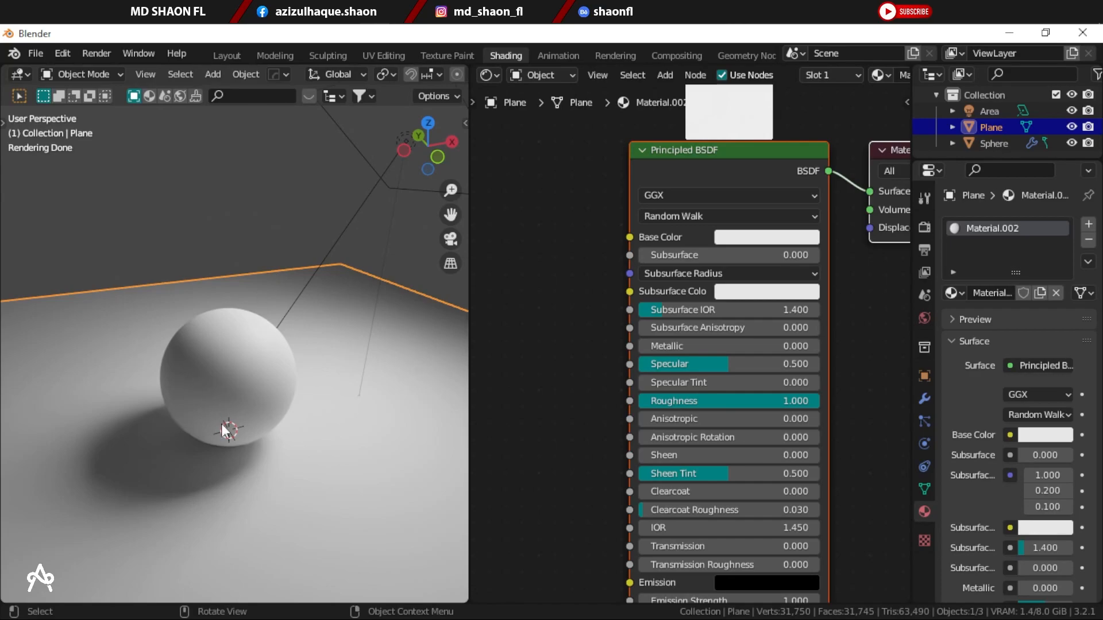
Step: Examine the rendered sphere and shadow, and review the plane's material, the area light's settings and the sphere's material
middle_click_drag(250, 402, 291, 395, "shift")
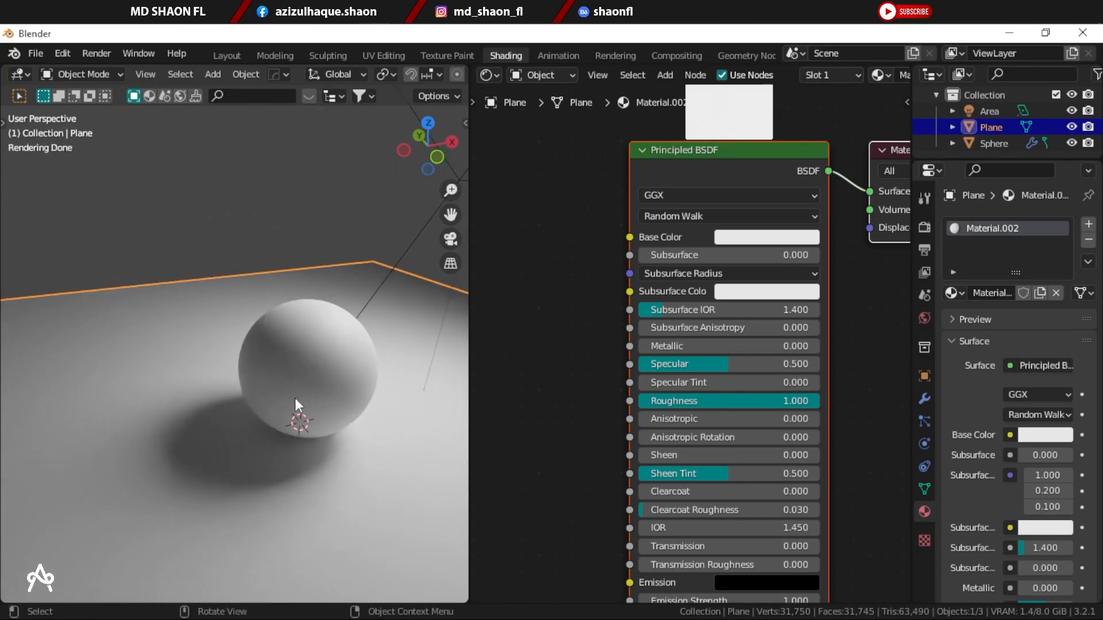
scroll(617, 223, "down", 5)
middle_click_drag(332, 282, 288, 299, "shift")
scroll(287, 299, "down", 2)
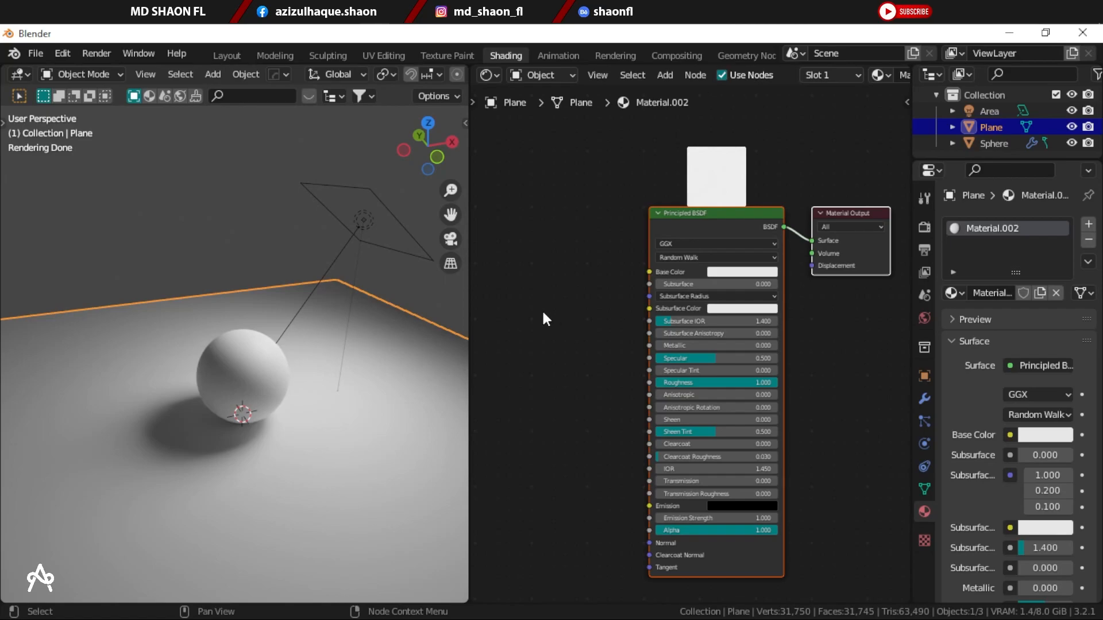
scroll(542, 309, "up", 1)
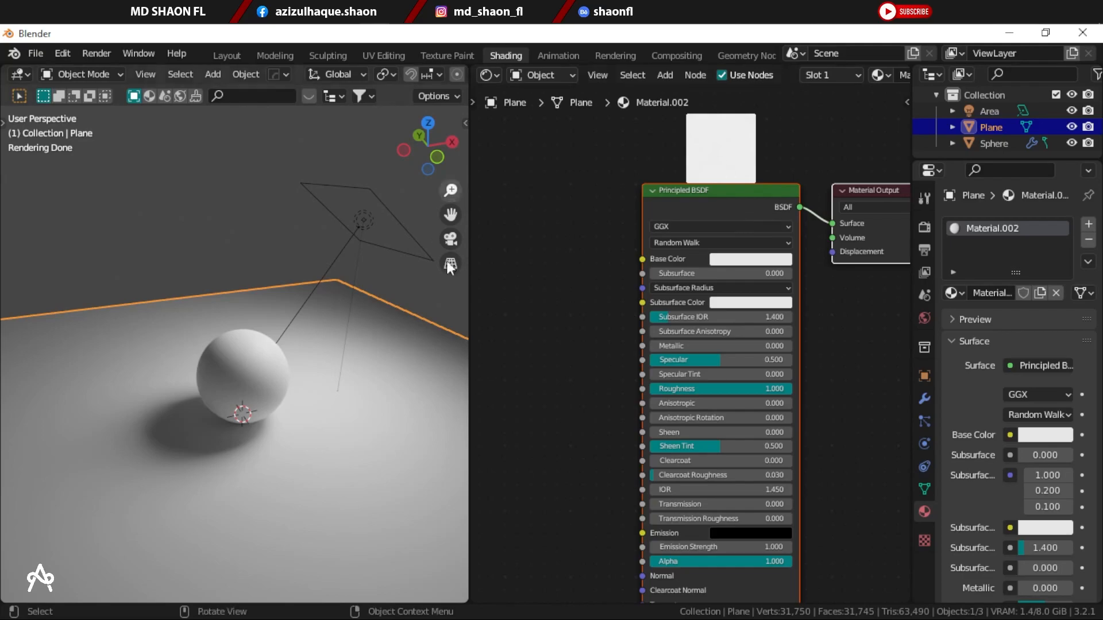
left_click(544, 234)
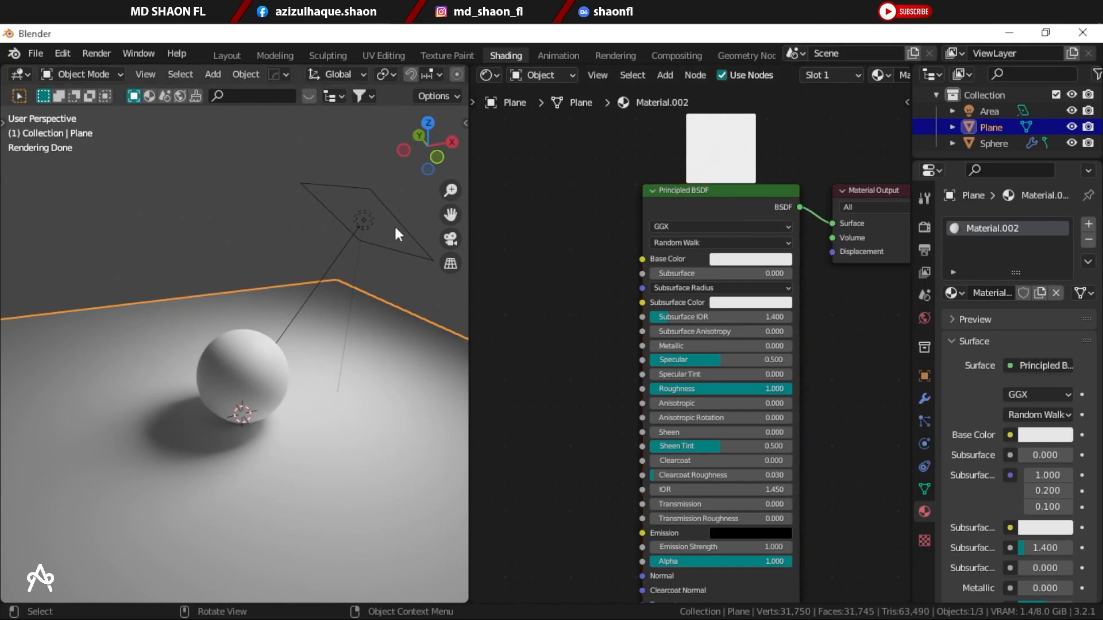
left_click(359, 215)
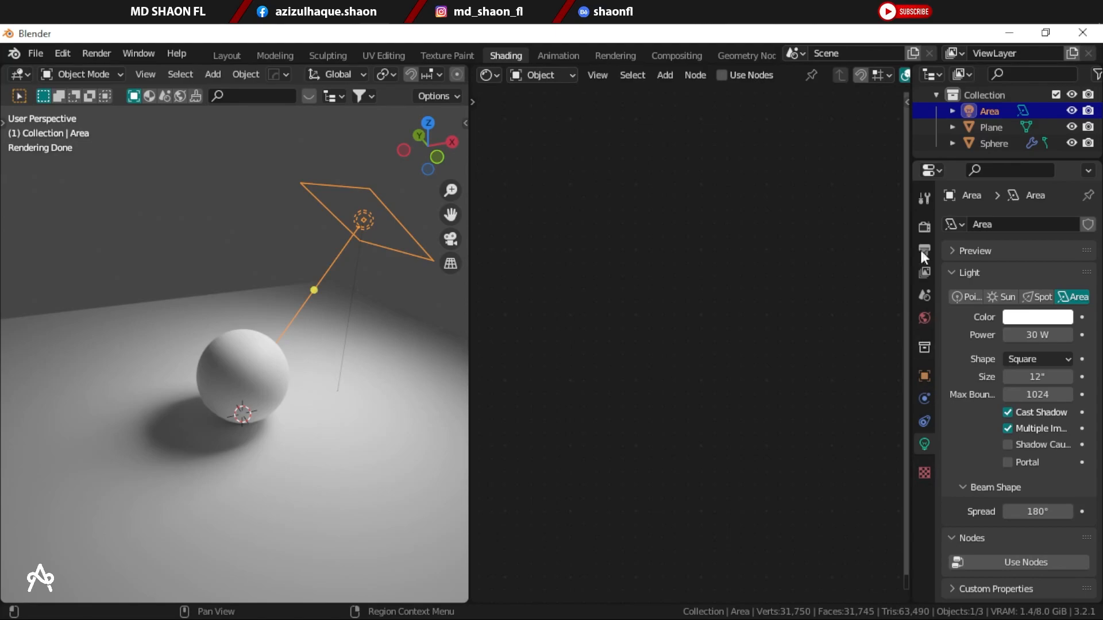
left_click(232, 372)
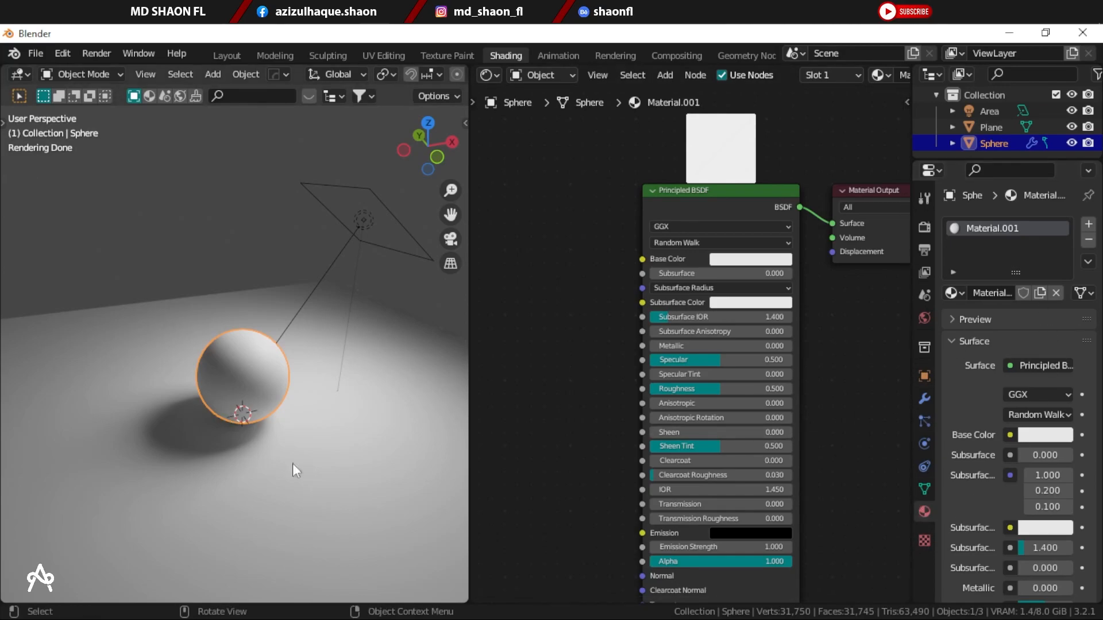
Step: Try a yellow-green base color (hue 0.214, saturation 1.000) on the floor plane's material and undo it
left_click(409, 304)
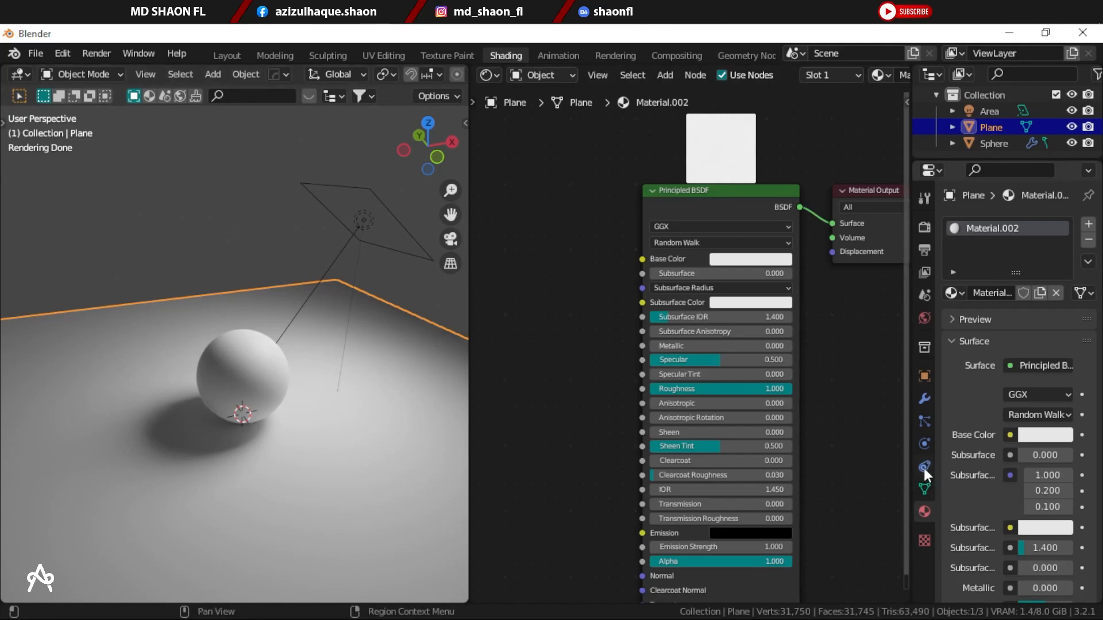
left_click(785, 261)
mouse_move(756, 150)
left_mouse_down()
mouse_move(808, 143)
mouse_move(719, 138)
left_mouse_up()
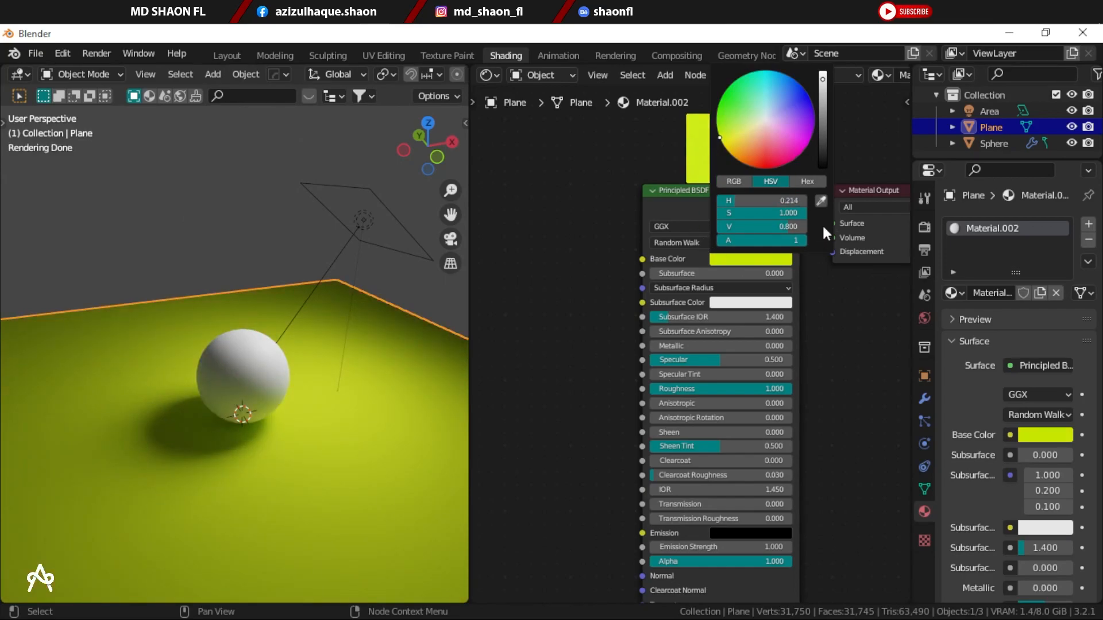
key("ctrl+z")
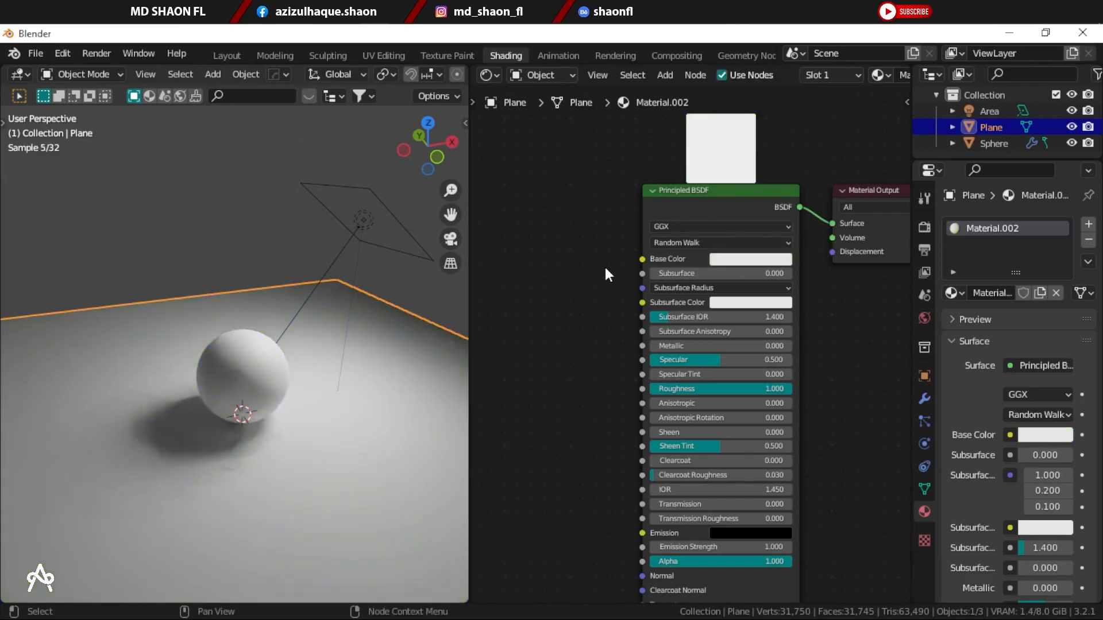
Step: Scale the area light up to soften the sphere's shadow on the floor plane
scroll(347, 343, "up", 3)
left_click(394, 220)
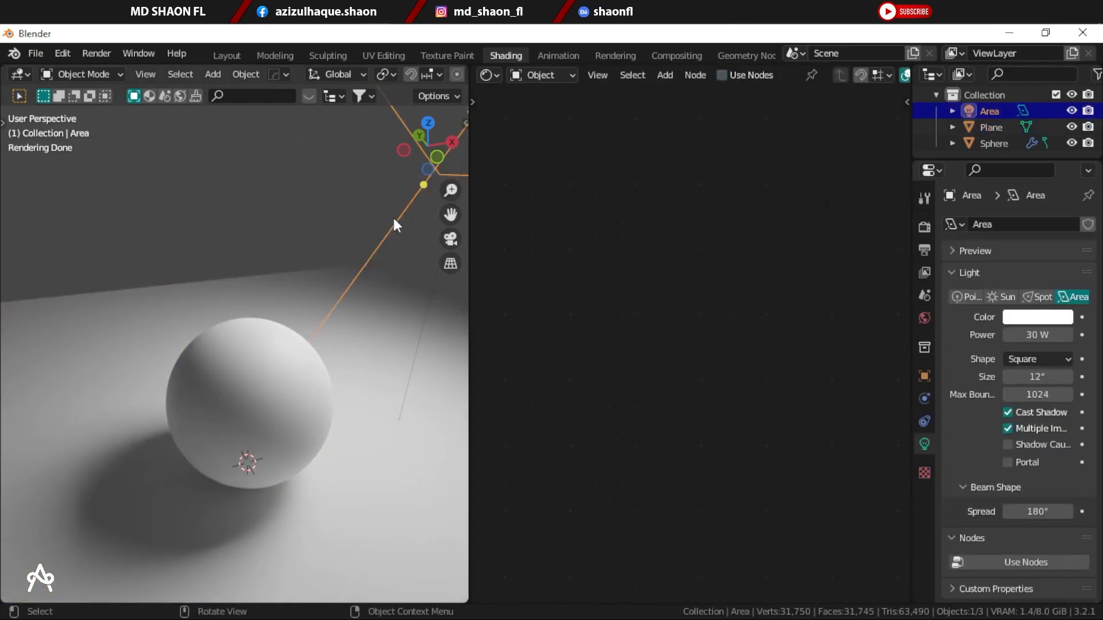
scroll(394, 234, "down", 2)
key("s")
left_click(27, 427)
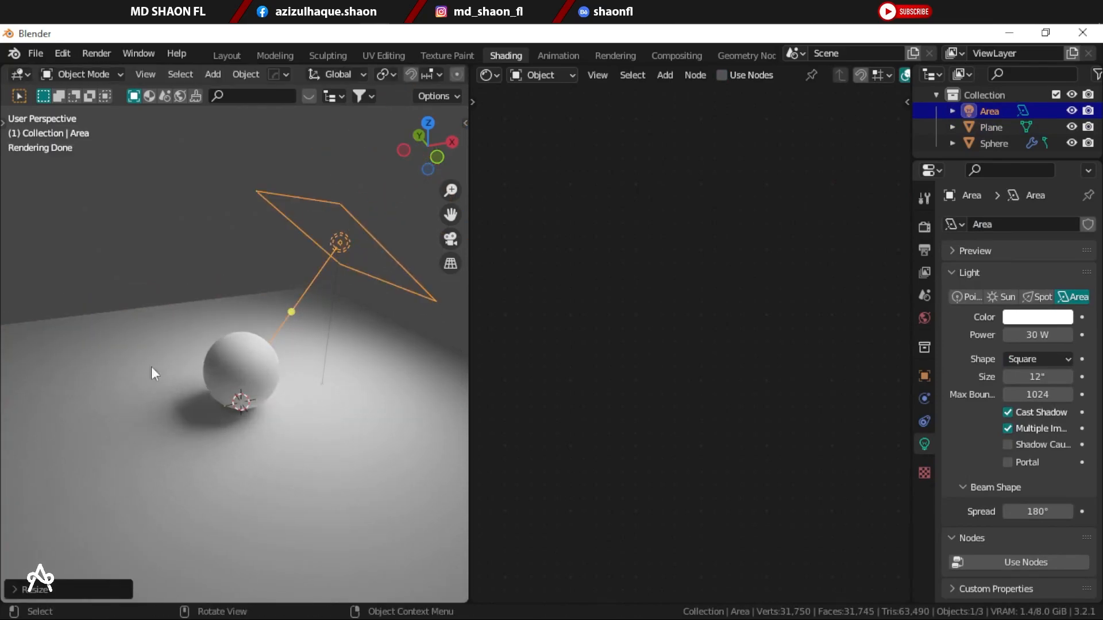
scroll(376, 411, "up", 2)
middle_click_drag(312, 377, 303, 374, "shift")
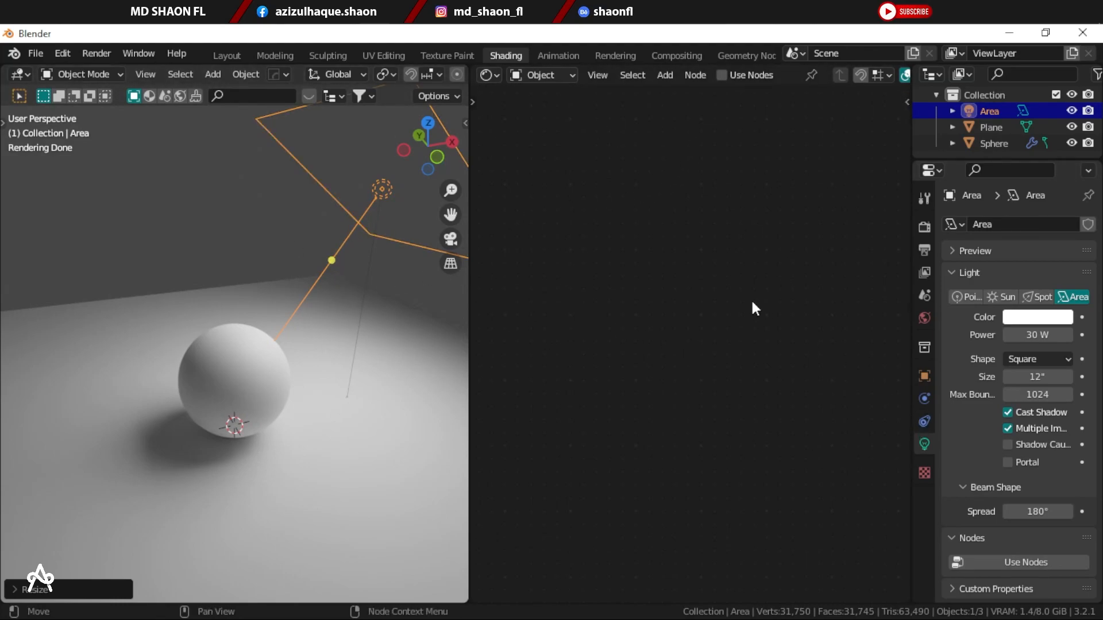
Step: Show the area light in the Shader Editor and enable Use Nodes for it
left_click(216, 214)
left_click(388, 194)
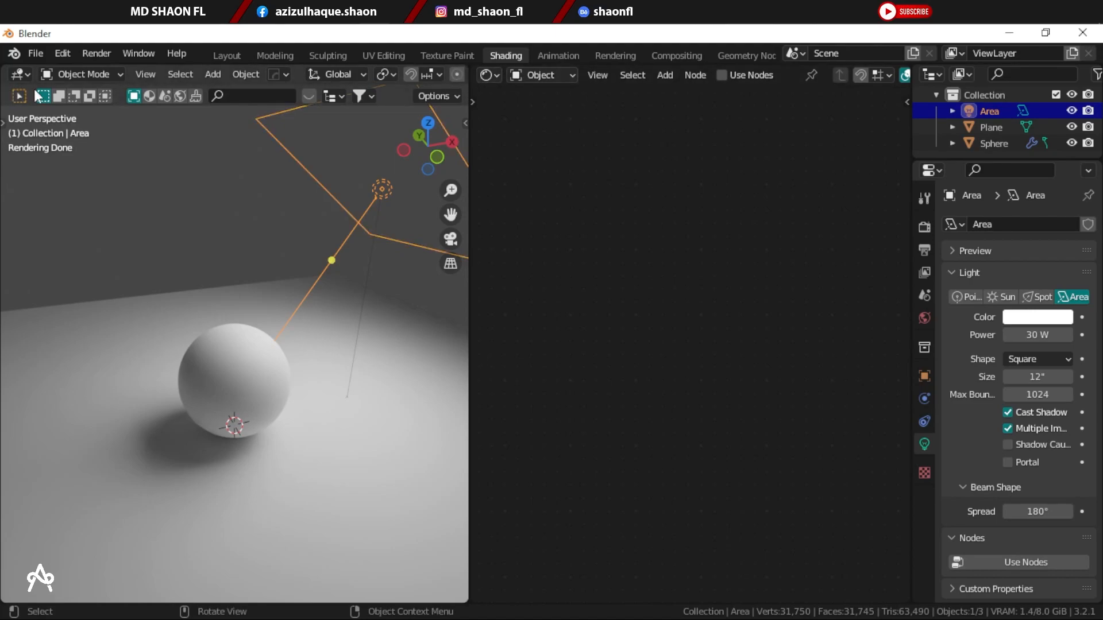
left_click(487, 74)
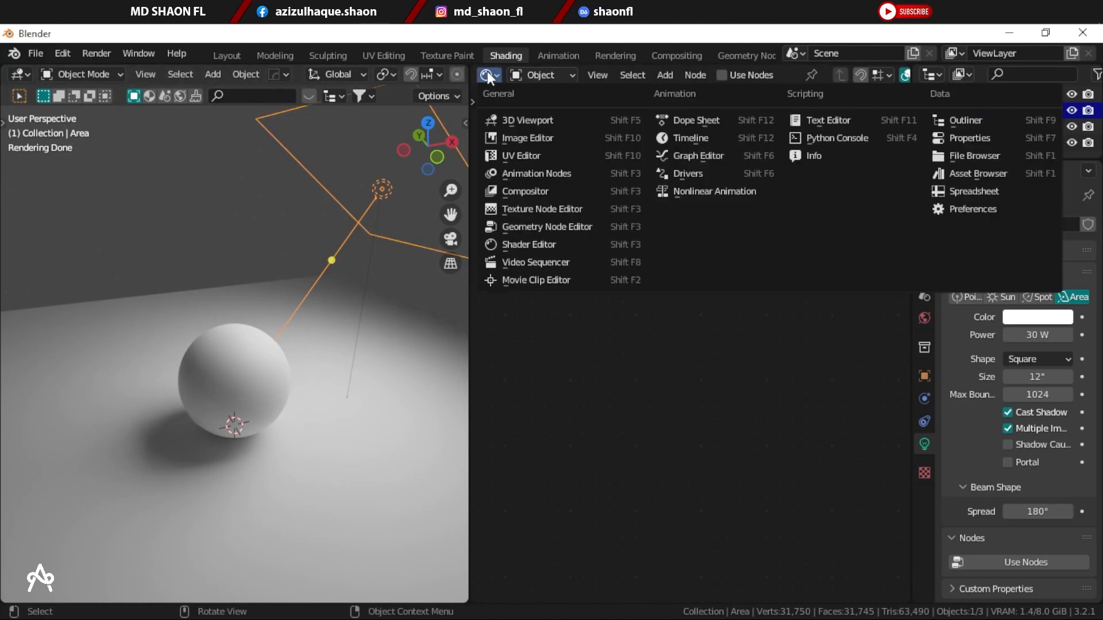
left_click(552, 245)
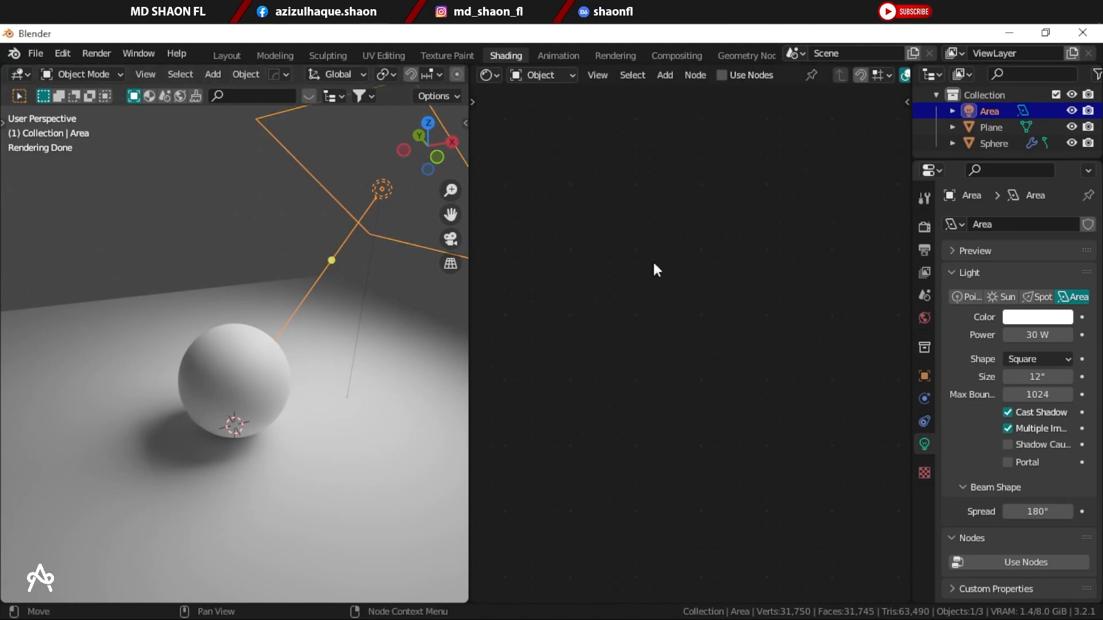
left_click(752, 75)
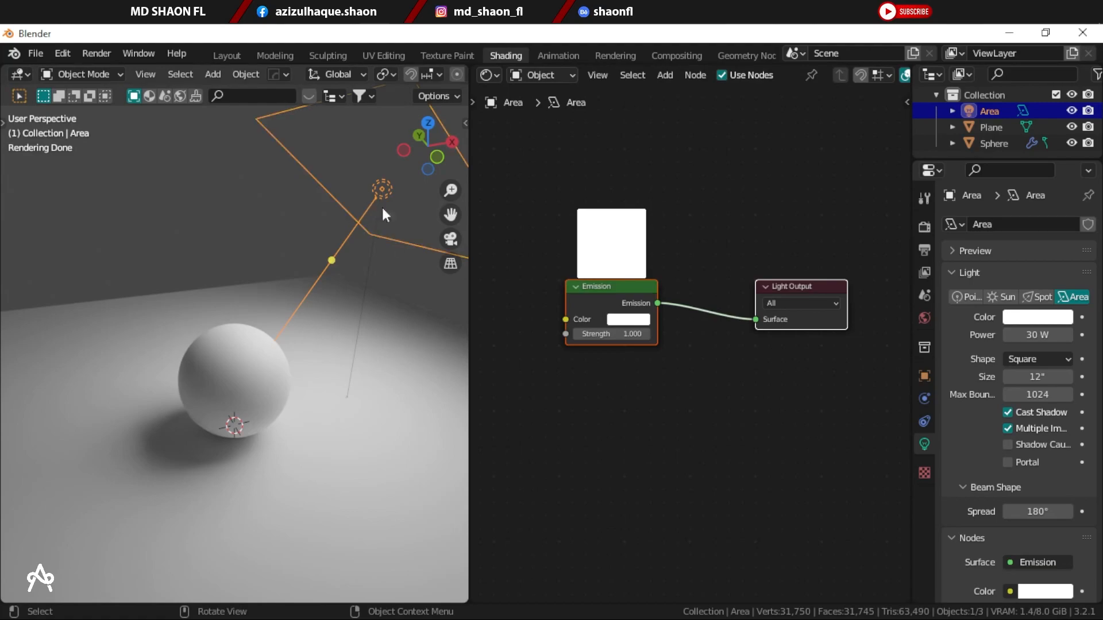
Step: Try an Emission strength of 1.5 on the area light and set it back to 1
scroll(574, 295, "up", 1)
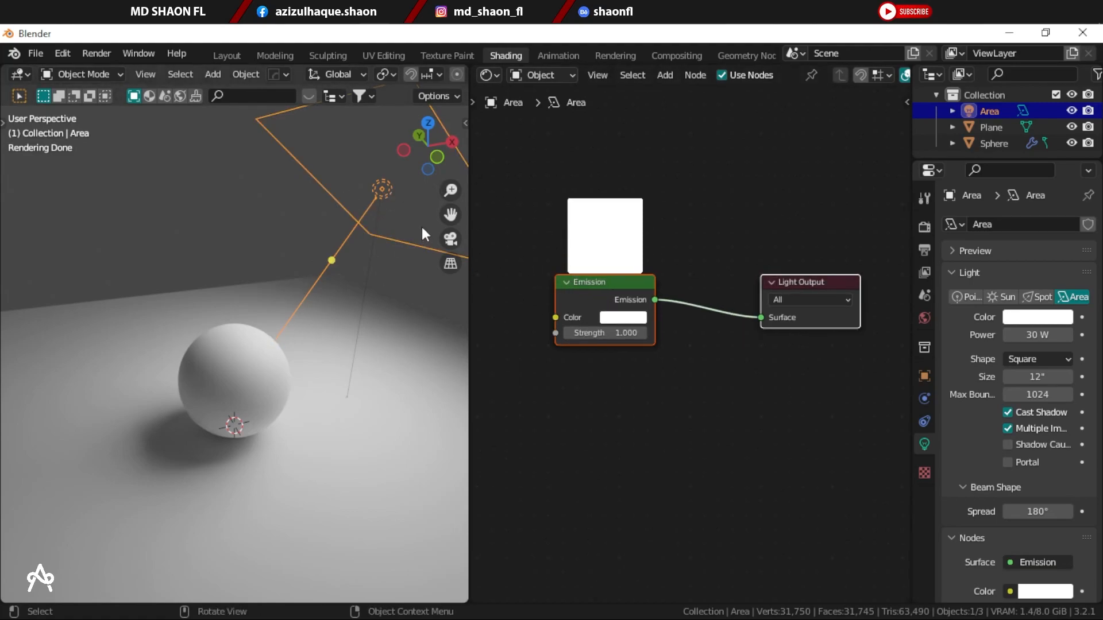
middle_click_drag(696, 336, 709, 338)
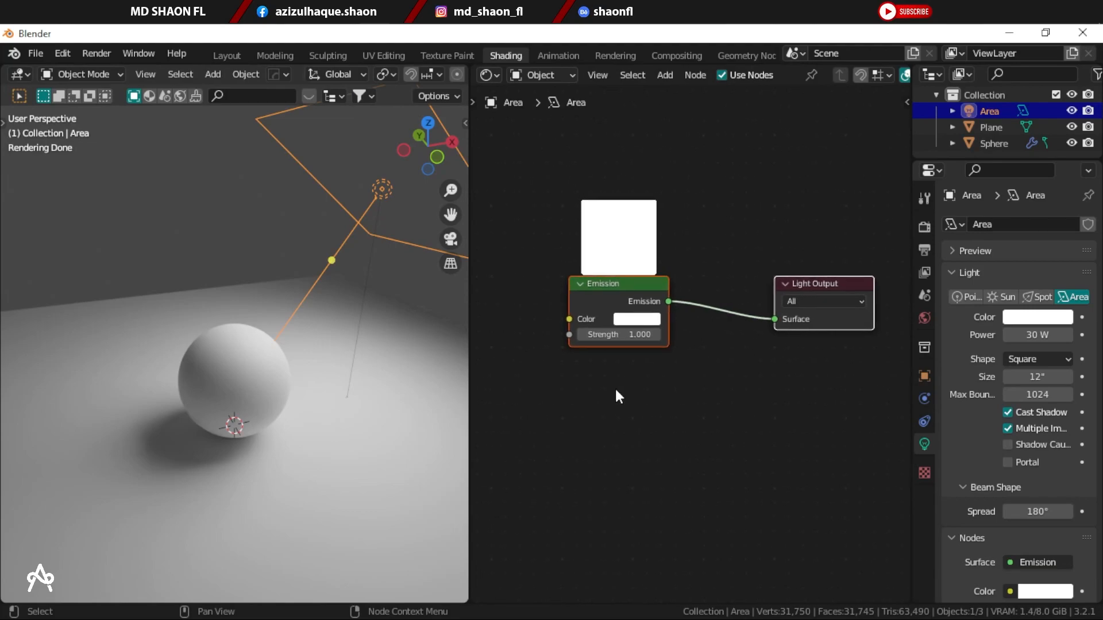
middle_click_drag(605, 316, 626, 316)
left_click_drag(666, 335, 689, 334)
double_click(642, 333)
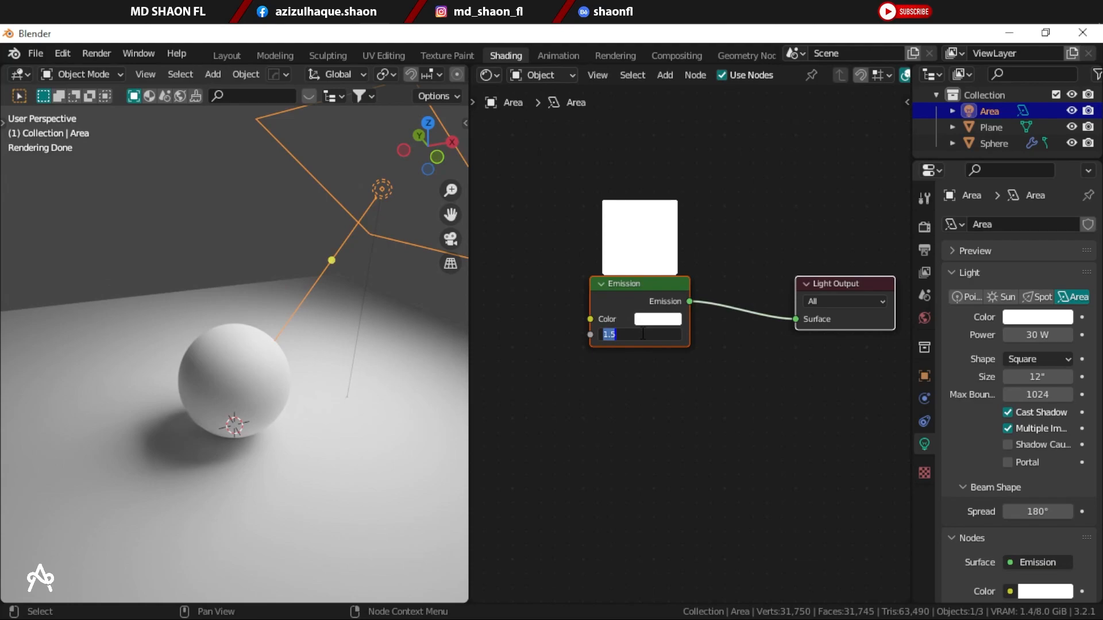
type("1")
key("Return")
Step: Add a ColorRamp node to the area light's node tree and place it before the Emission node
middle_click_drag(649, 416, 715, 429)
left_click(572, 414)
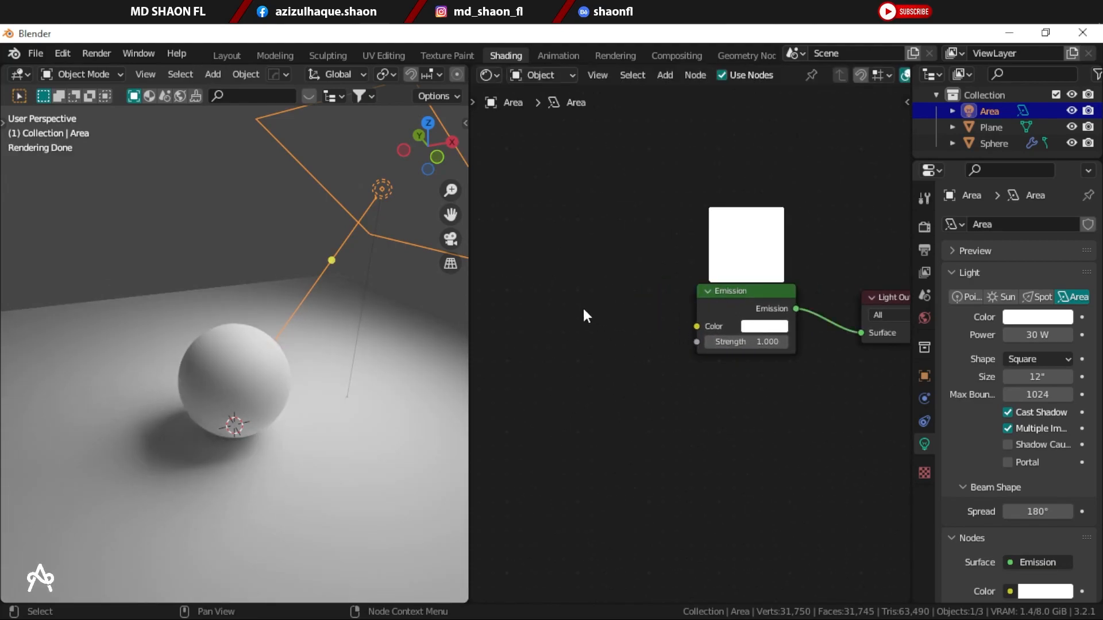
key("shift+a")
left_click(513, 309)
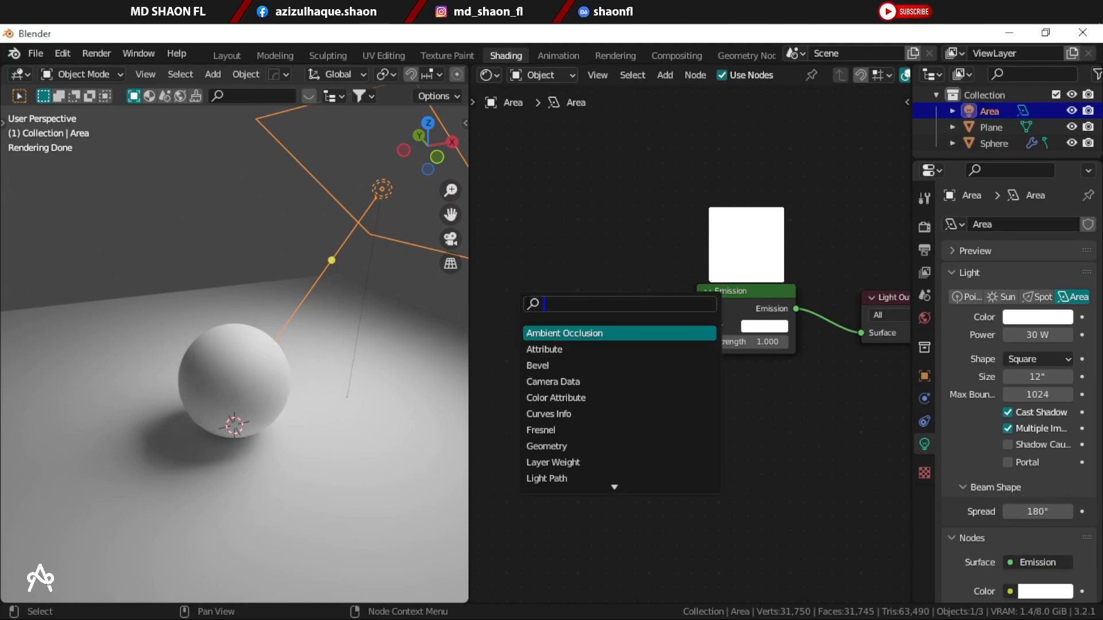
type("c")
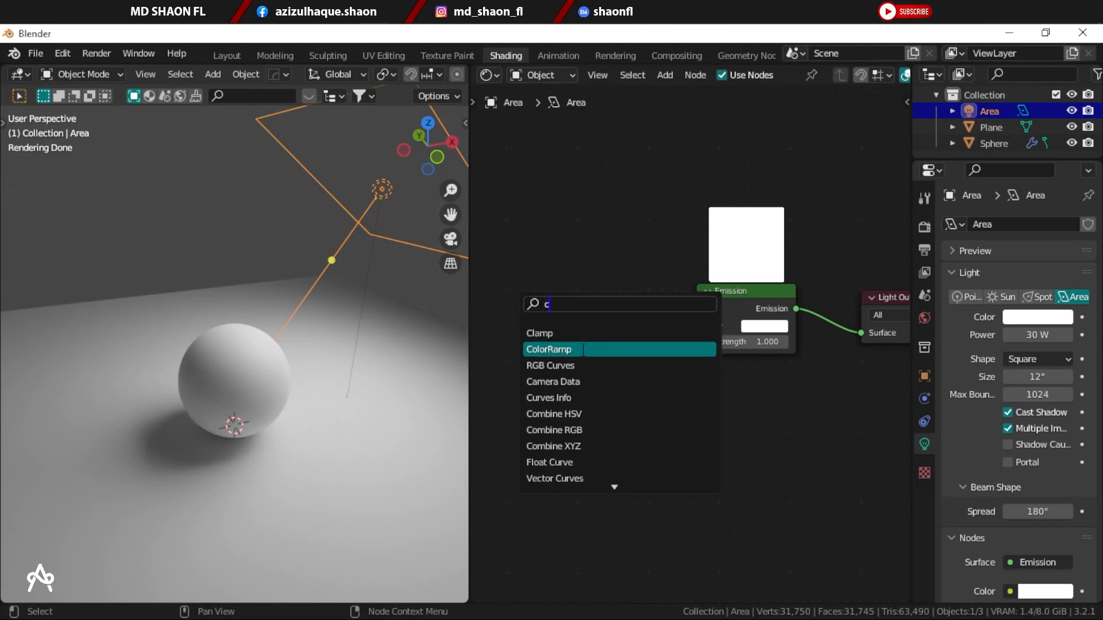
left_click(533, 349)
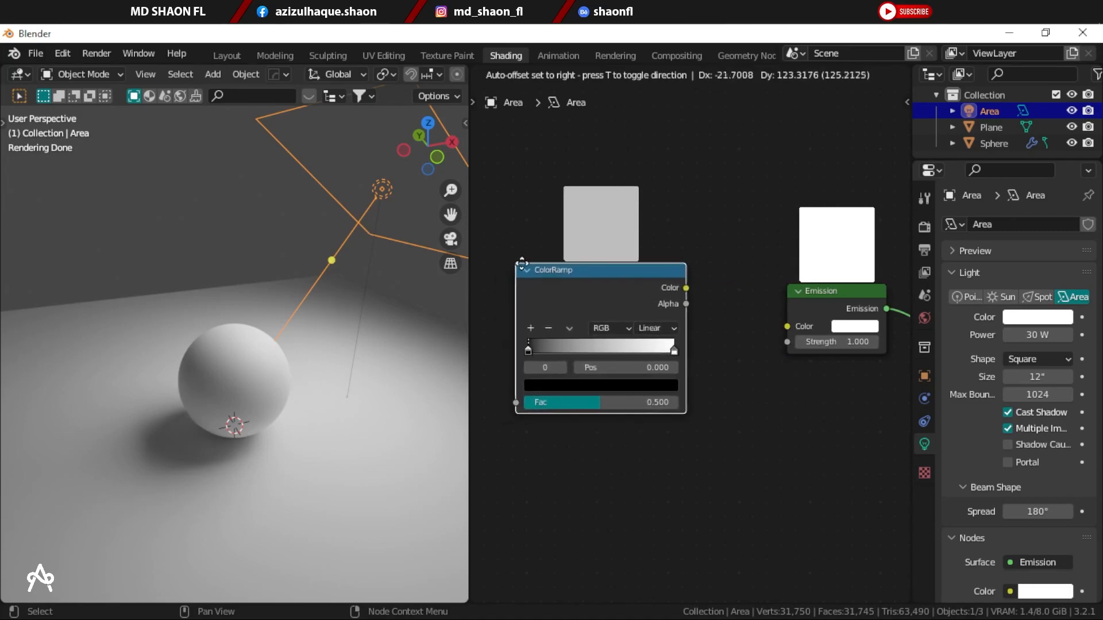
left_click(531, 256)
scroll(704, 348, "down", 3)
middle_click_drag(704, 347, 617, 350)
left_click_drag(547, 289, 581, 298)
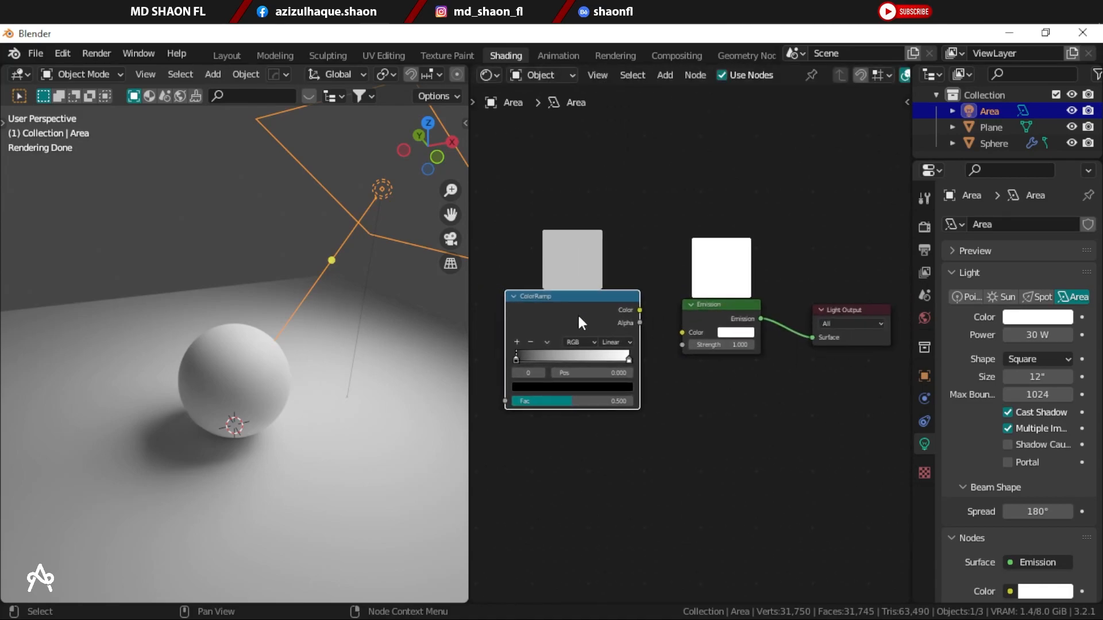
Step: Connect the ColorRamp's Color output to the Emission node's Color input, unlinking and relinking it once to compare the lighting
scroll(579, 362, "up", 1)
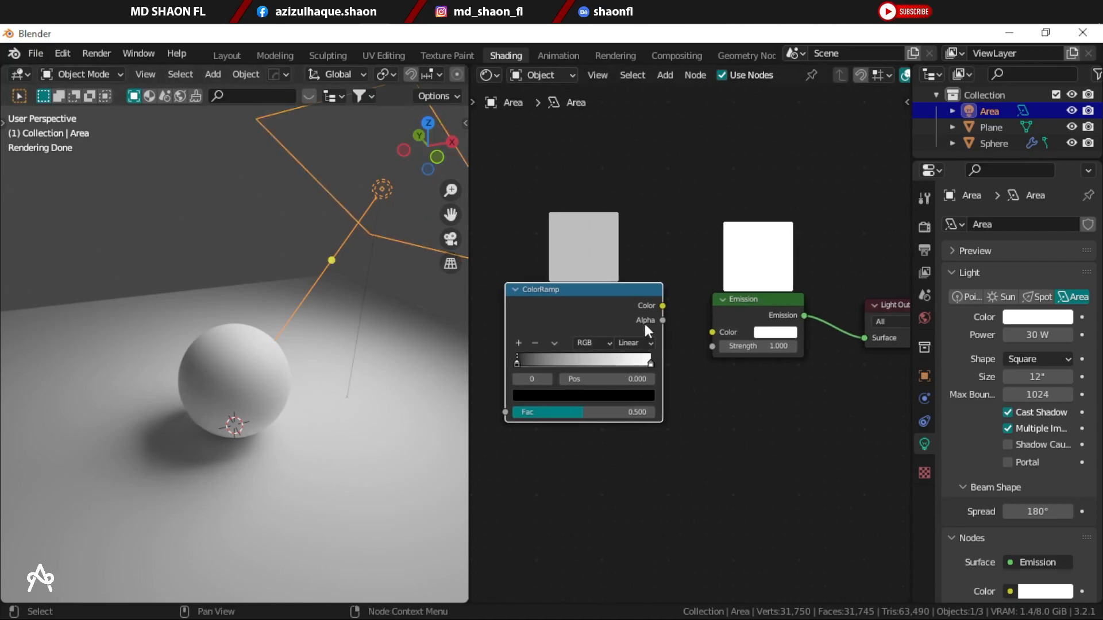
left_click_drag(663, 305, 713, 332)
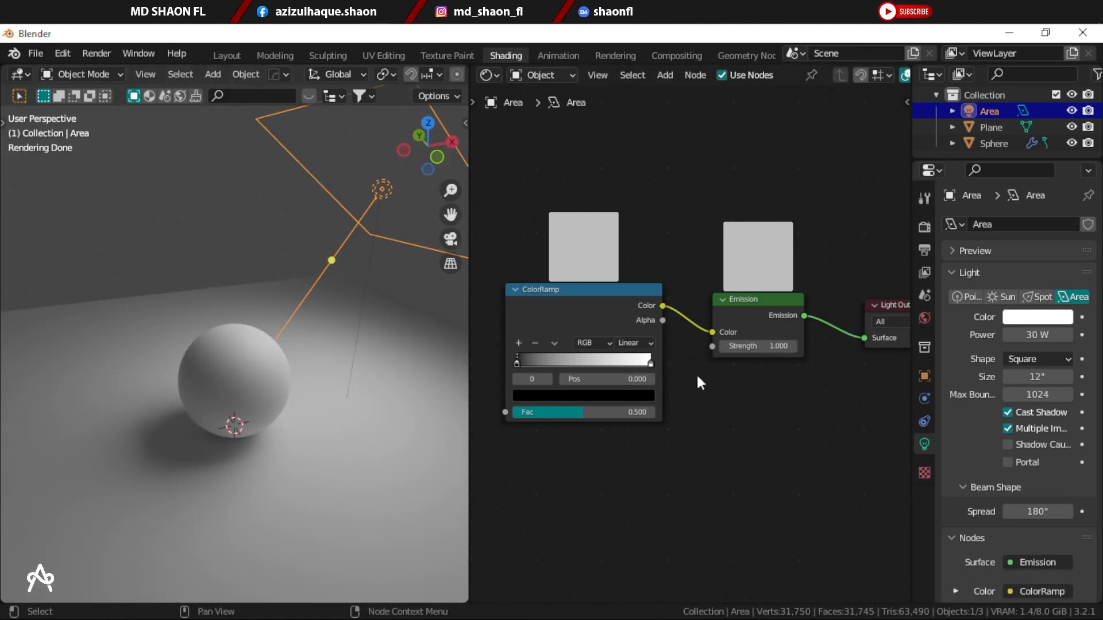
left_click_drag(715, 327, 684, 353)
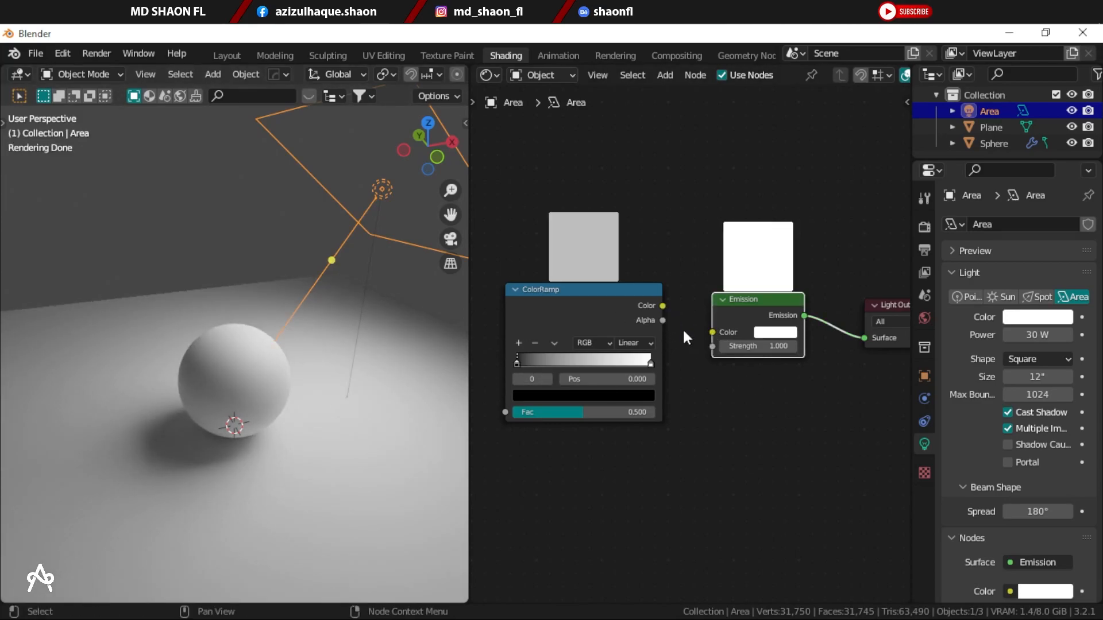
left_click_drag(664, 308, 715, 331)
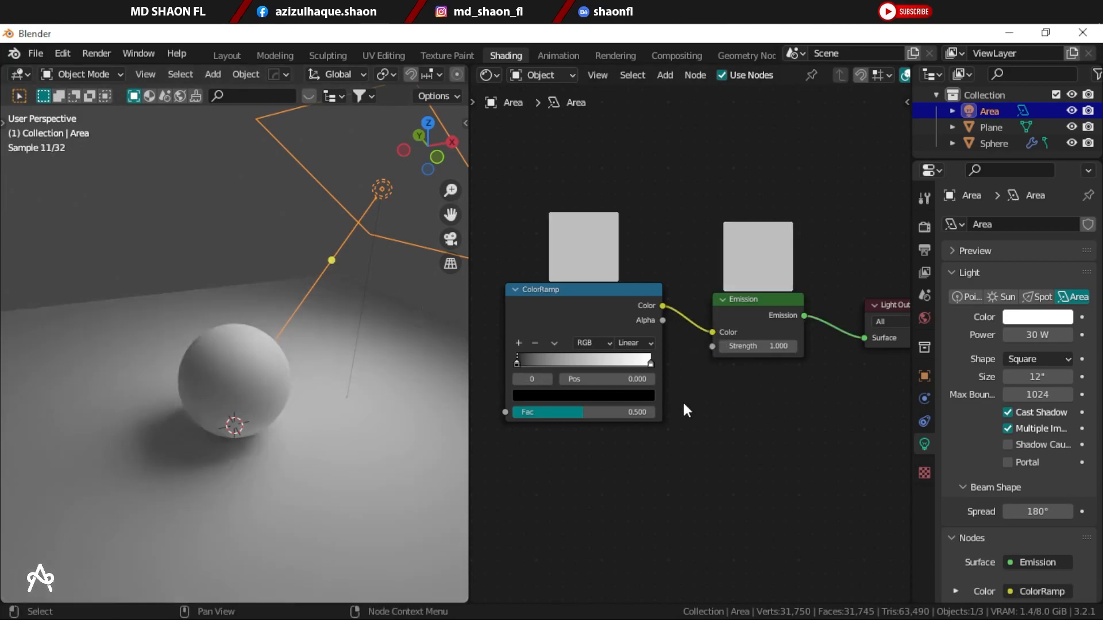
Step: Add a middle stop at position 0.500 to the color ramp and color it orange, with hue about 0.029 and value 0.500
scroll(667, 414, "up", 1)
middle_click_drag(667, 417, 699, 414)
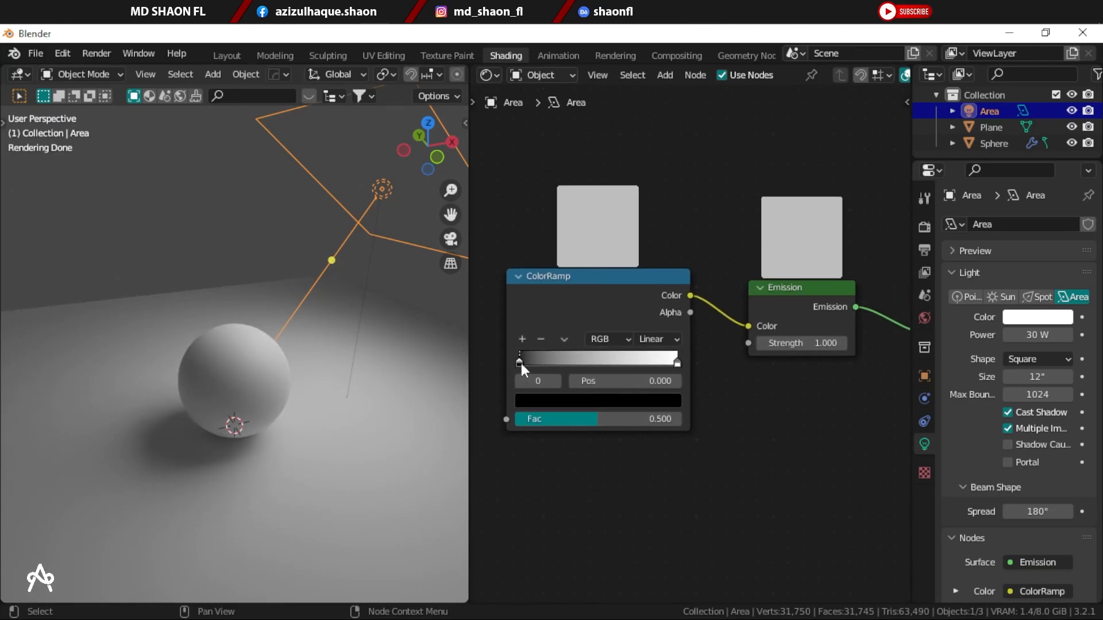
left_click(522, 339)
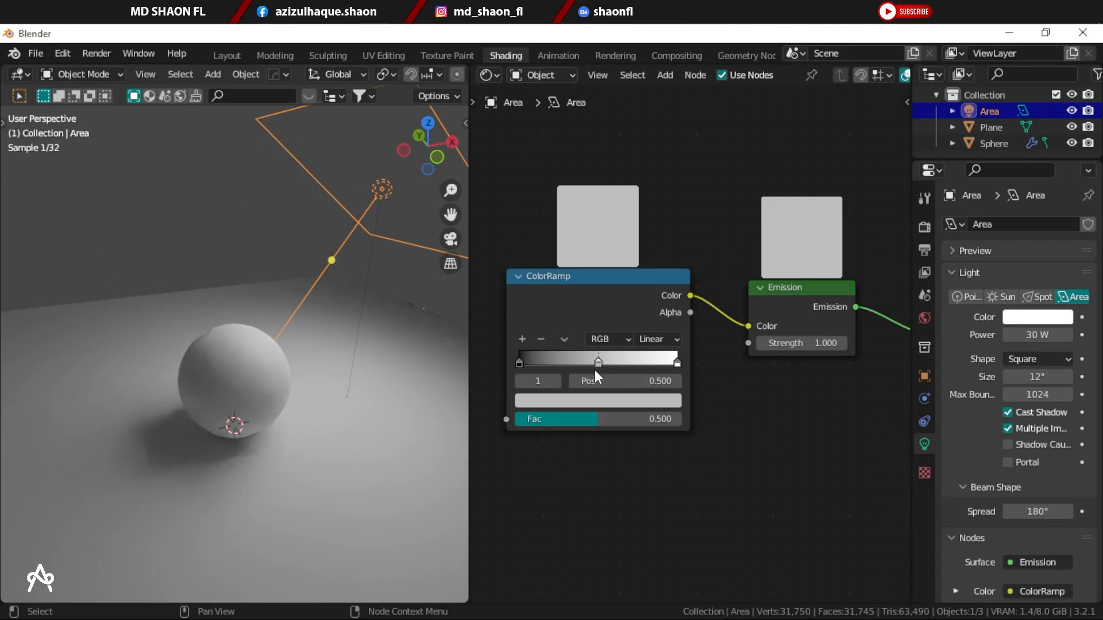
left_click(579, 401)
left_click_drag(573, 286, 556, 286)
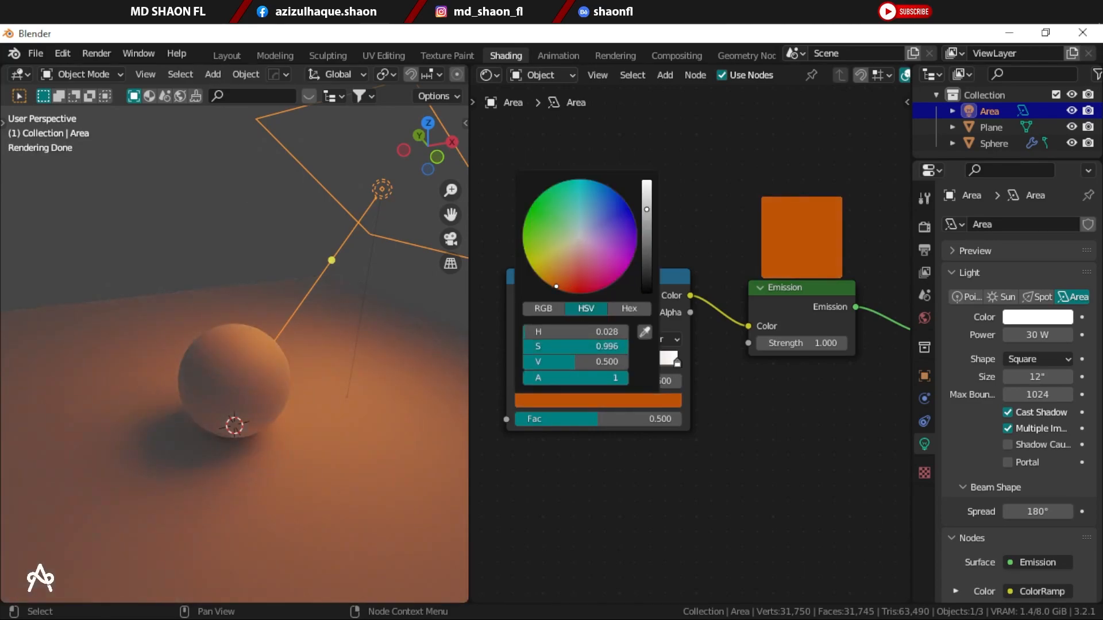
Step: Set the area light's Emission strength to 2
scroll(278, 381, "up", 5)
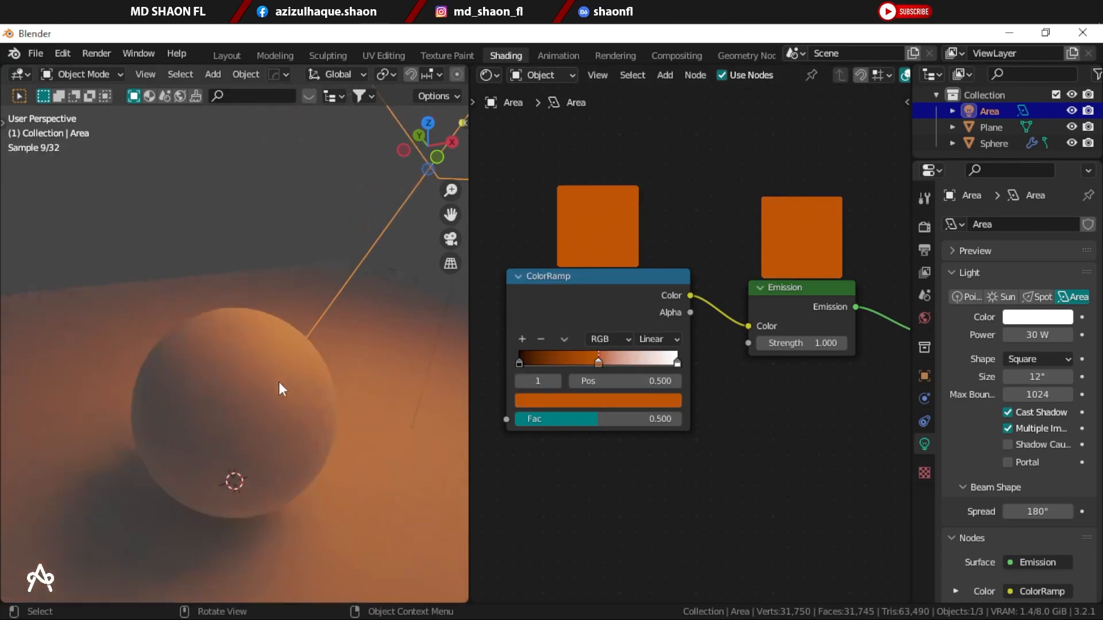
scroll(278, 399, "down", 5)
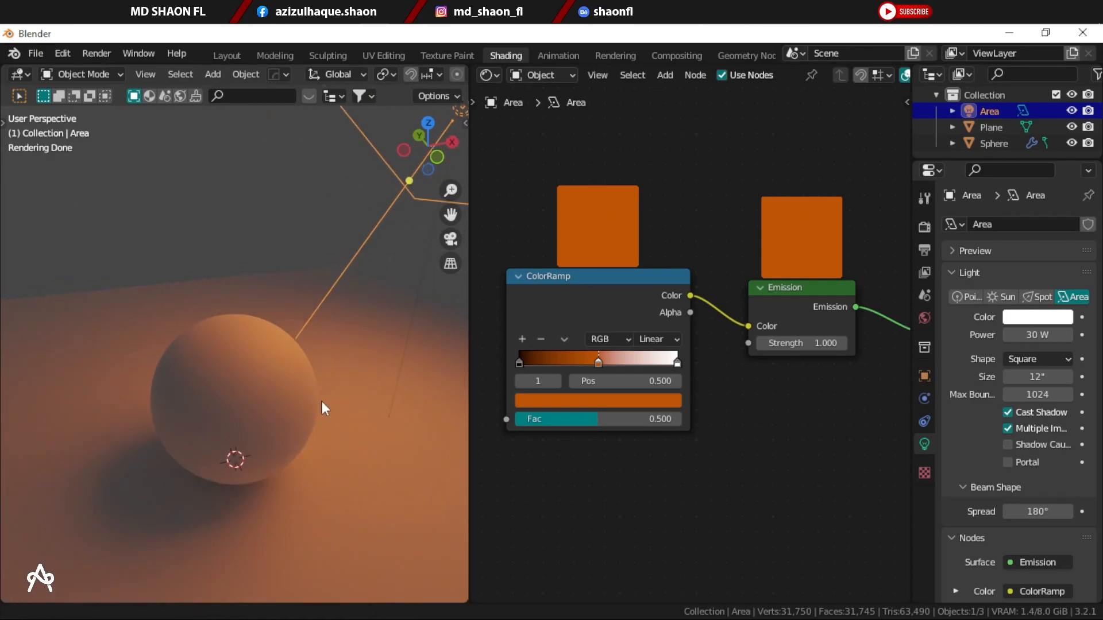
left_click(843, 343)
left_click(842, 343)
left_click(823, 343)
type("2")
key("Return")
left_click(822, 348)
key("Return")
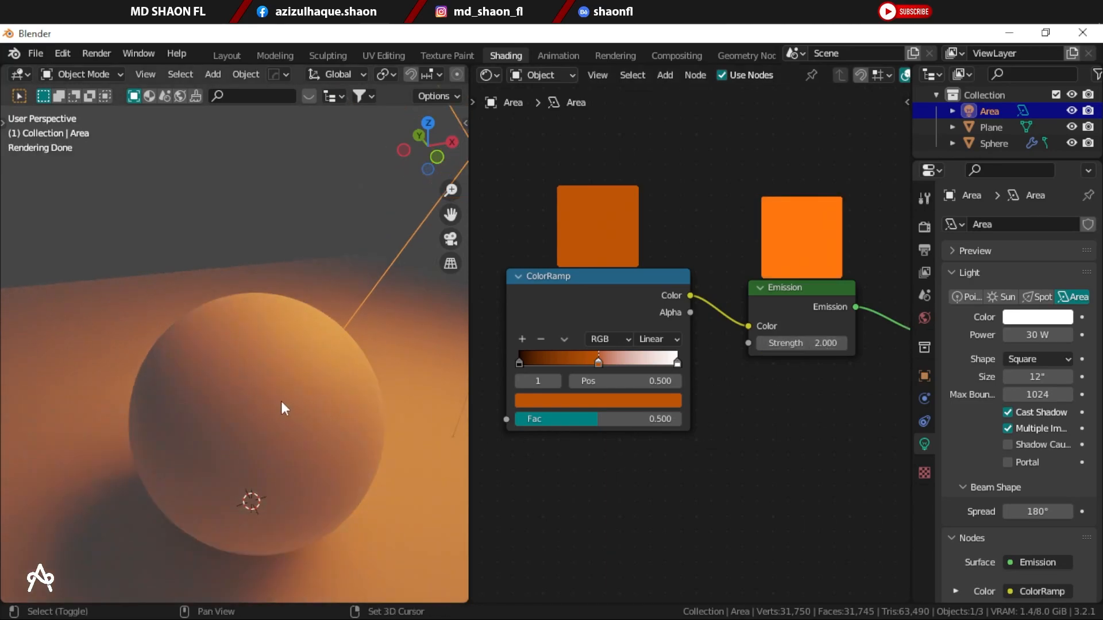
Step: Change the color ramp's middle stop from orange to a saturated red
scroll(281, 400, "up", 2)
left_click(575, 400)
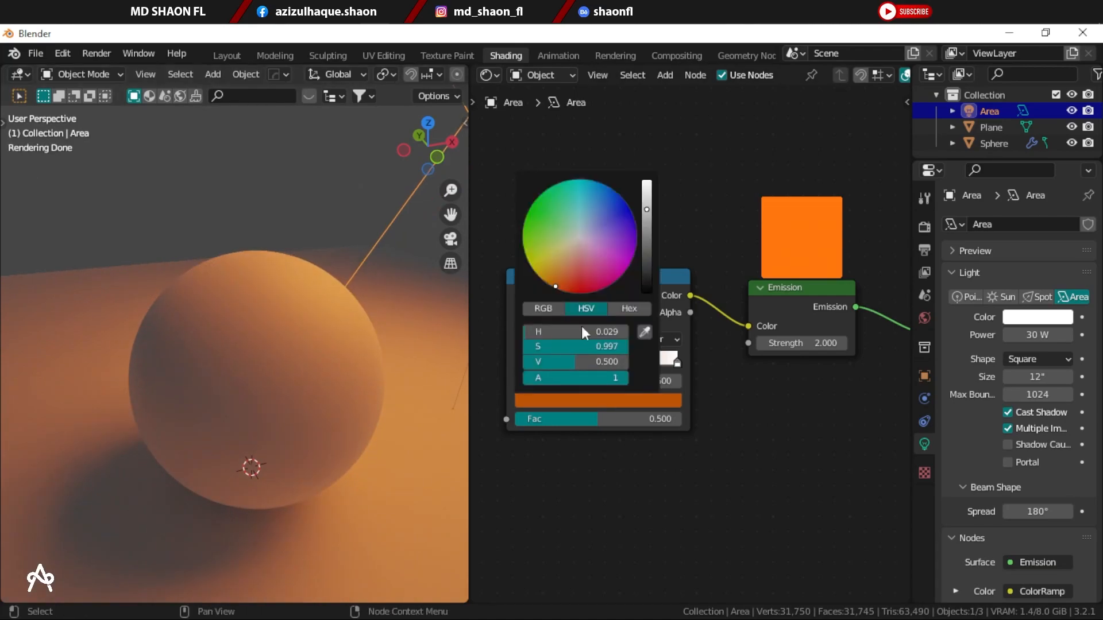
left_click(585, 293)
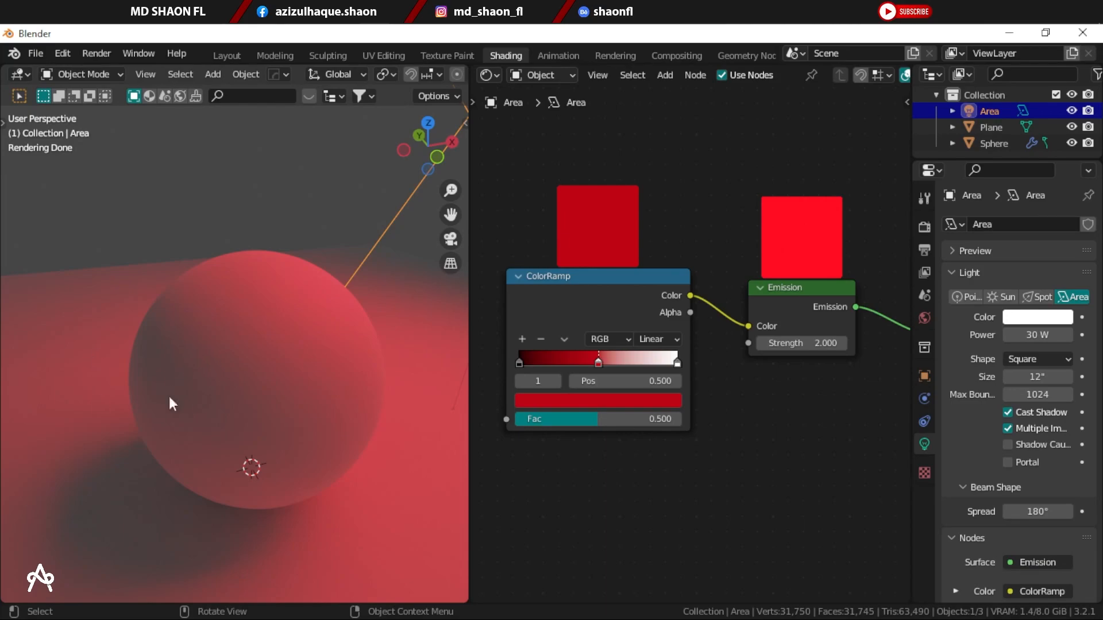
Step: Move the color ramp's black stop past the red one to position 0.541
left_click(519, 363)
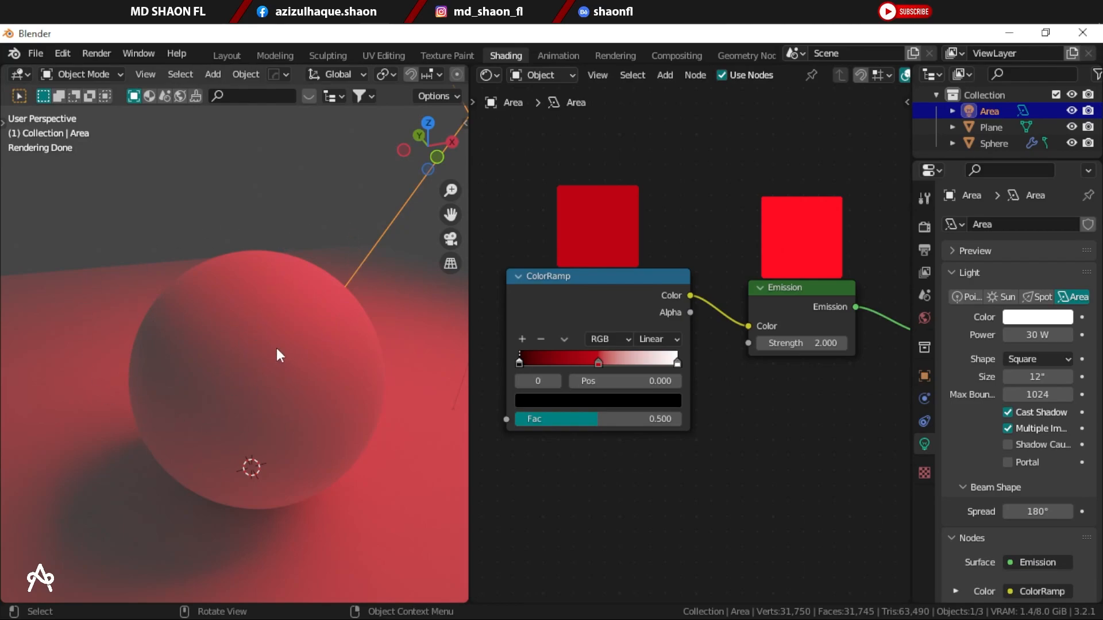
scroll(276, 349, "down", 3)
scroll(249, 388, "up", 3)
mouse_move(596, 365)
left_mouse_down()
mouse_move(525, 365)
mouse_move(612, 361)
left_mouse_up()
scroll(218, 331, "up", 2)
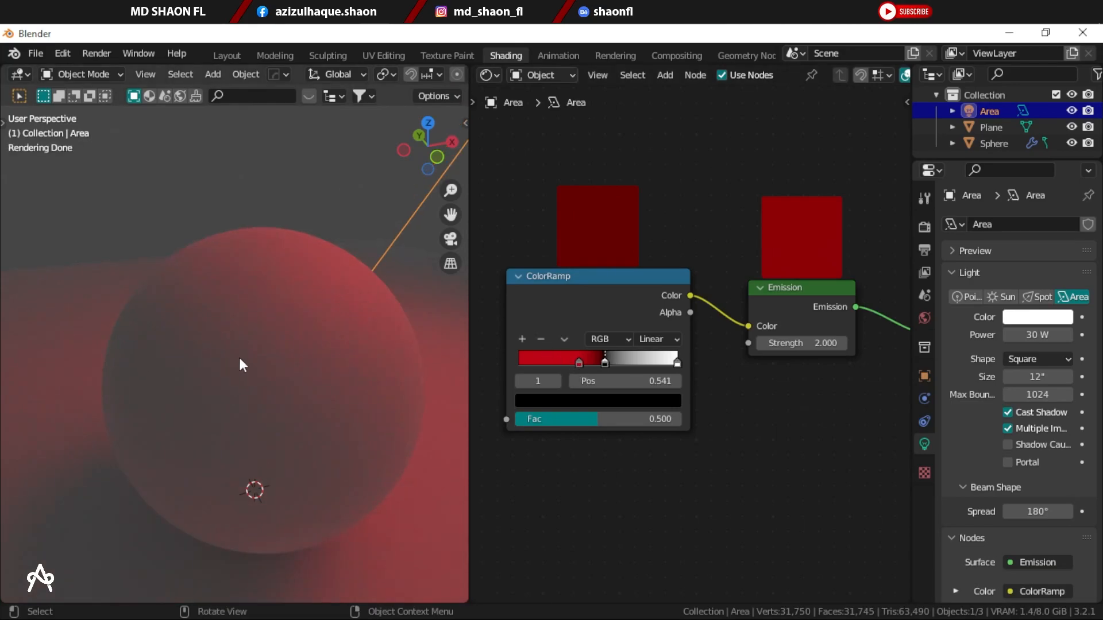
middle_click_drag(258, 385, 267, 332, "shift")
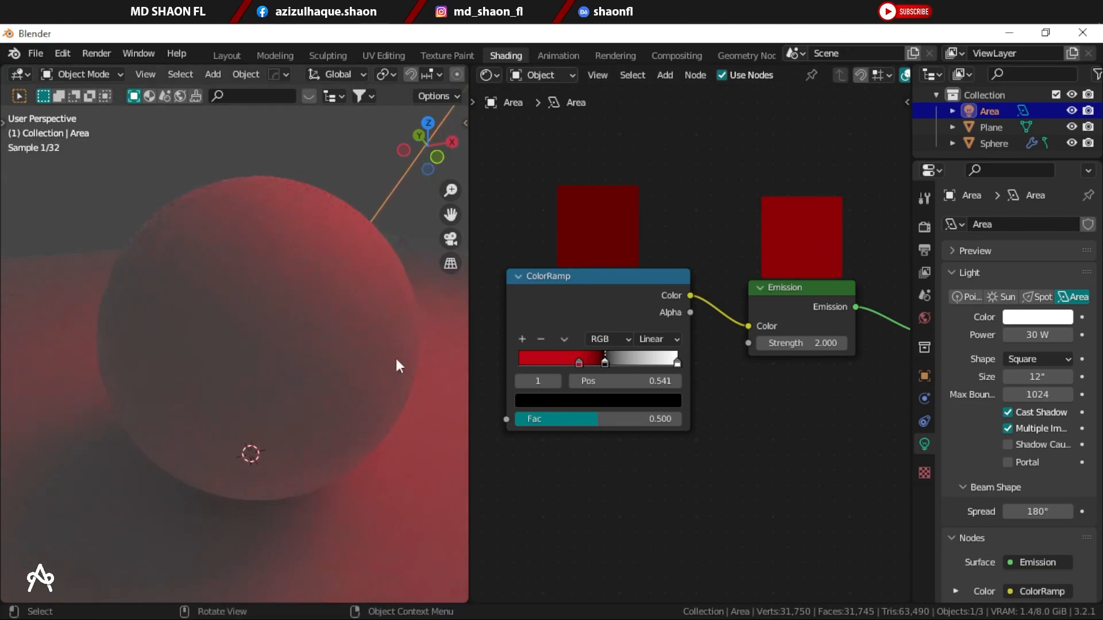
Step: Reorder the color ramp stops so white comes first, red sits at position 0.482 and black is at the end
left_click_drag(579, 364, 527, 361)
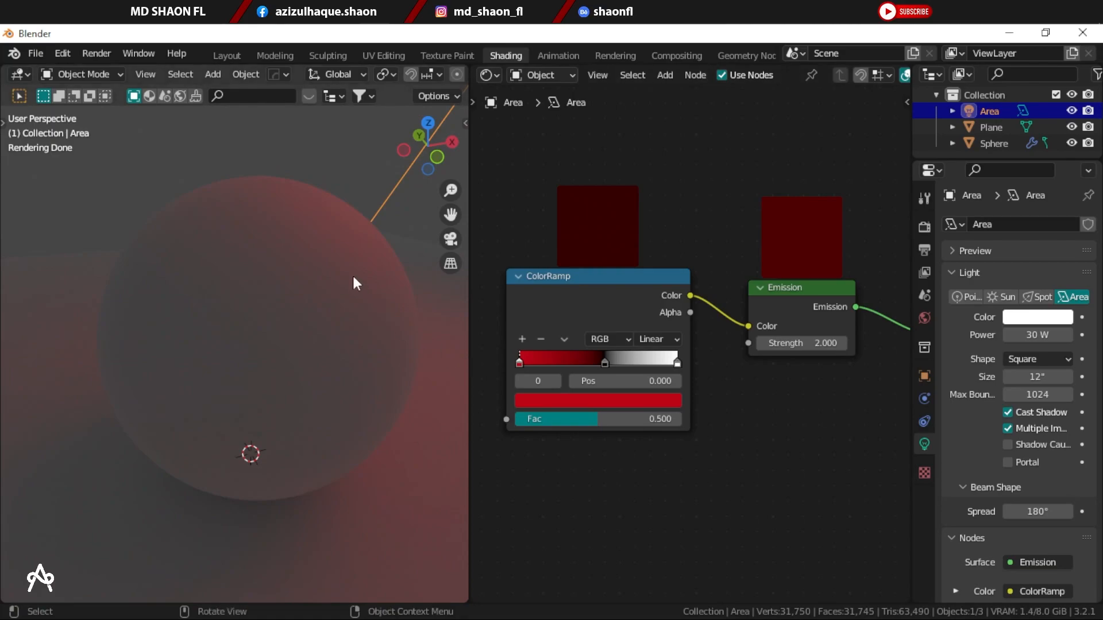
left_click_drag(519, 361, 570, 363)
mouse_move(676, 364)
left_mouse_down()
mouse_move(582, 364)
mouse_move(678, 364)
left_mouse_up()
left_click_drag(572, 364, 596, 361)
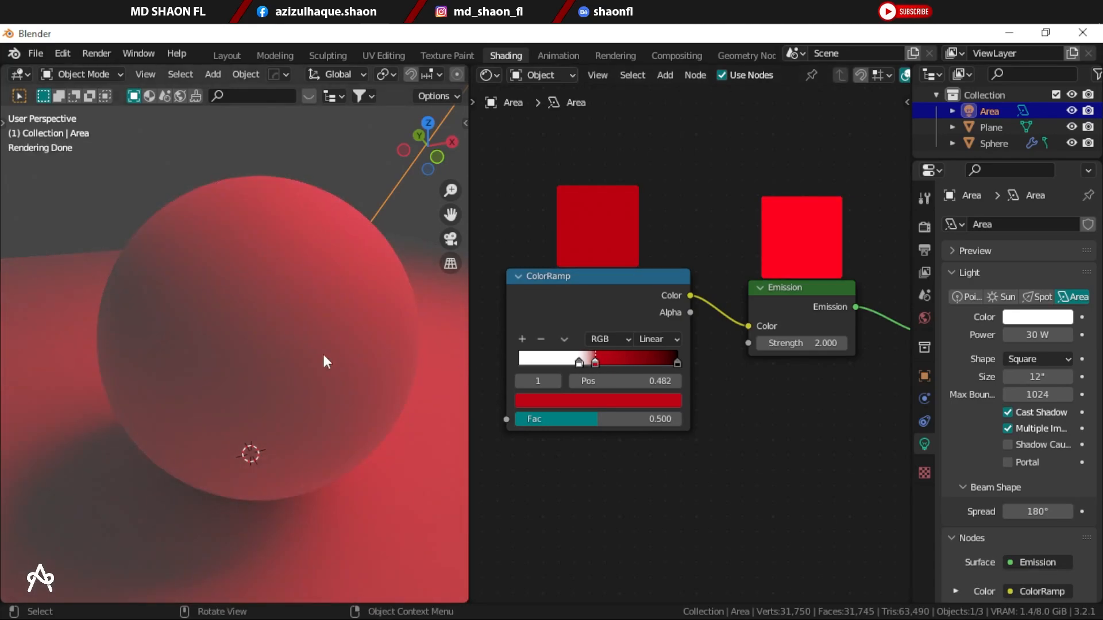
scroll(310, 379, "down", 3)
scroll(529, 402, "up", 1)
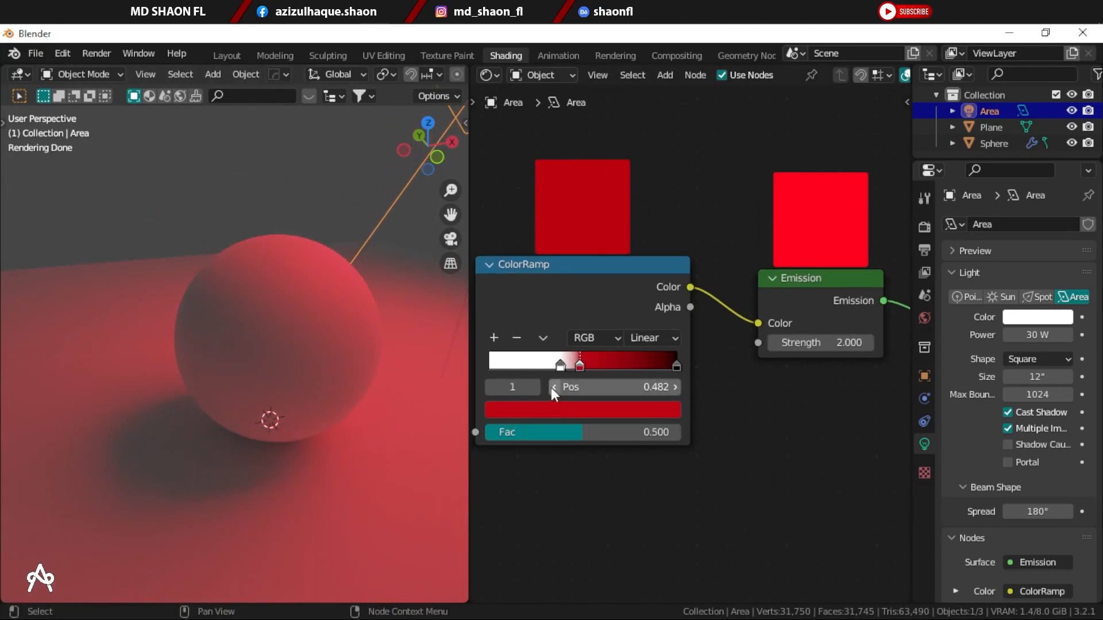
Step: Add another stop to the color ramp, then move the white first stop to position 0.132 and color it yellow
left_click(494, 337)
left_click_drag(560, 364, 514, 364)
left_click(525, 410)
left_click_drag(561, 269, 505, 253)
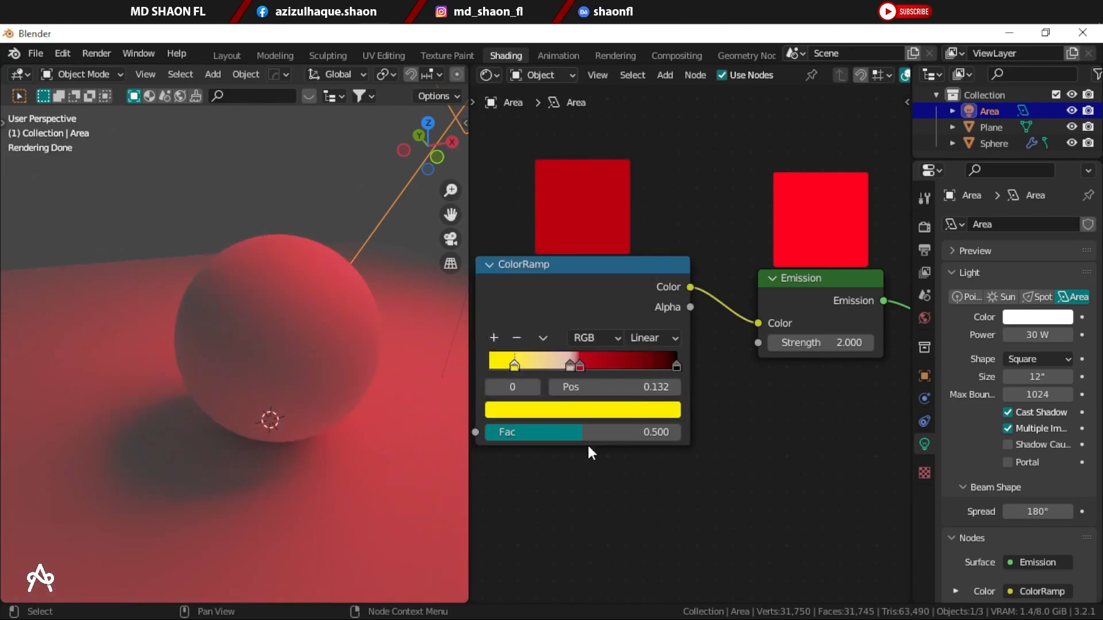
Step: Rearrange the color ramp with the pale stop at the start, yellow after it and red at position 0.514 for orange light
scroll(377, 300, "up", 3)
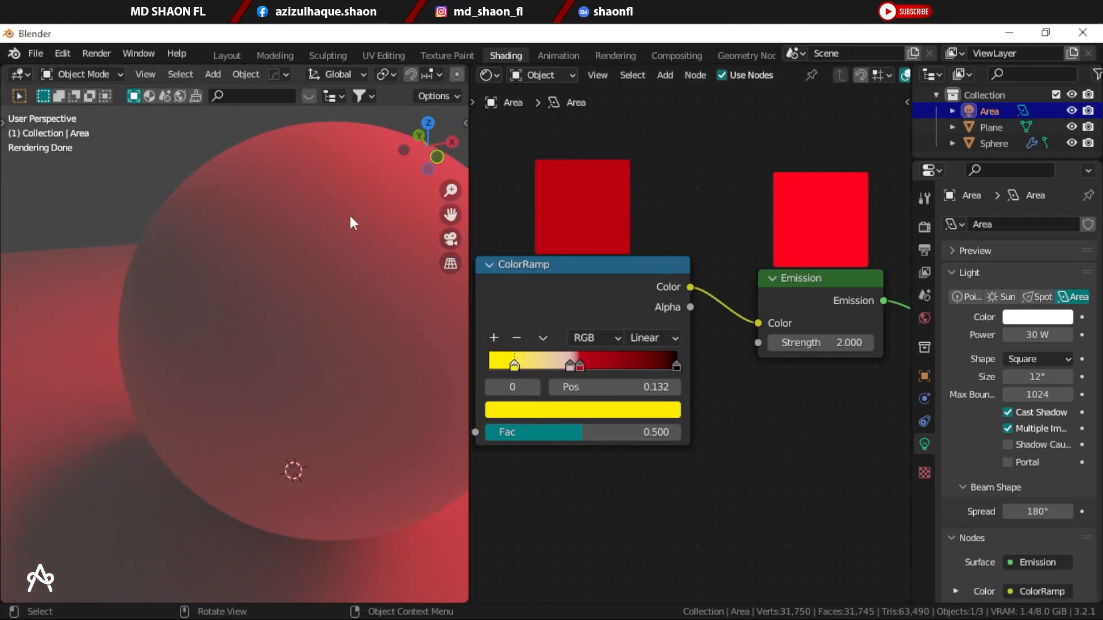
middle_click_drag(352, 223, 327, 225)
left_click_drag(515, 364, 487, 366)
scroll(390, 343, "down", 3)
mouse_move(576, 366)
left_mouse_down()
mouse_move(520, 366)
mouse_move(587, 364)
left_mouse_up()
scroll(317, 399, "down", 4)
middle_click_drag(330, 424, 362, 410, "shift")
scroll(327, 421, "up", 1)
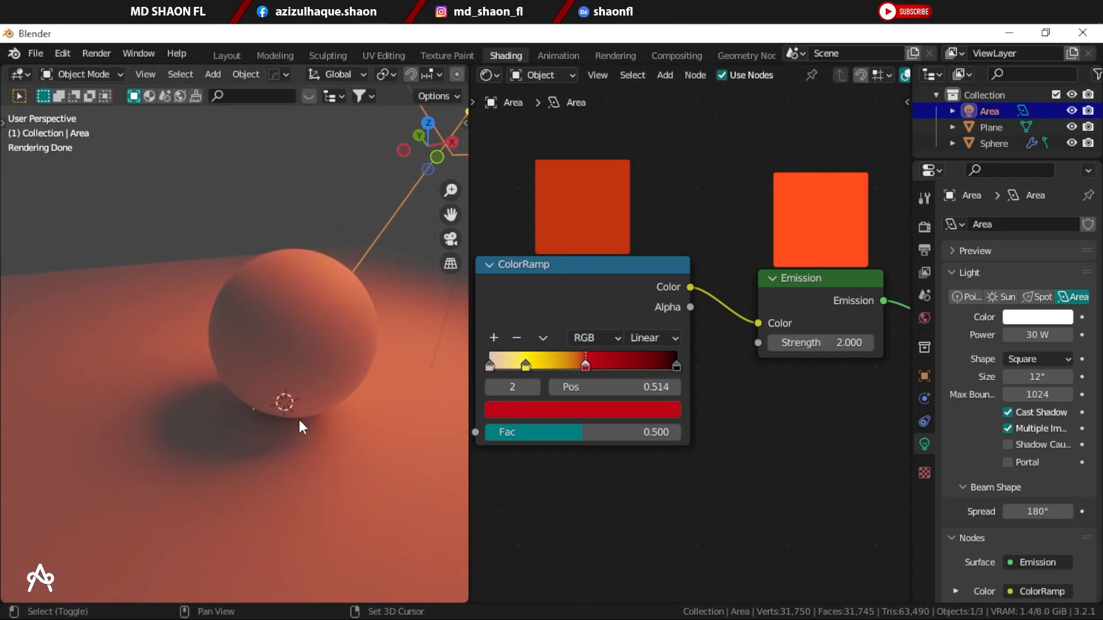
Step: Add a camera to the scene and align it to the current view
key("shift+a")
mouse_move(266, 498)
left_click(356, 496)
key("ctrl+alt+KP_0")
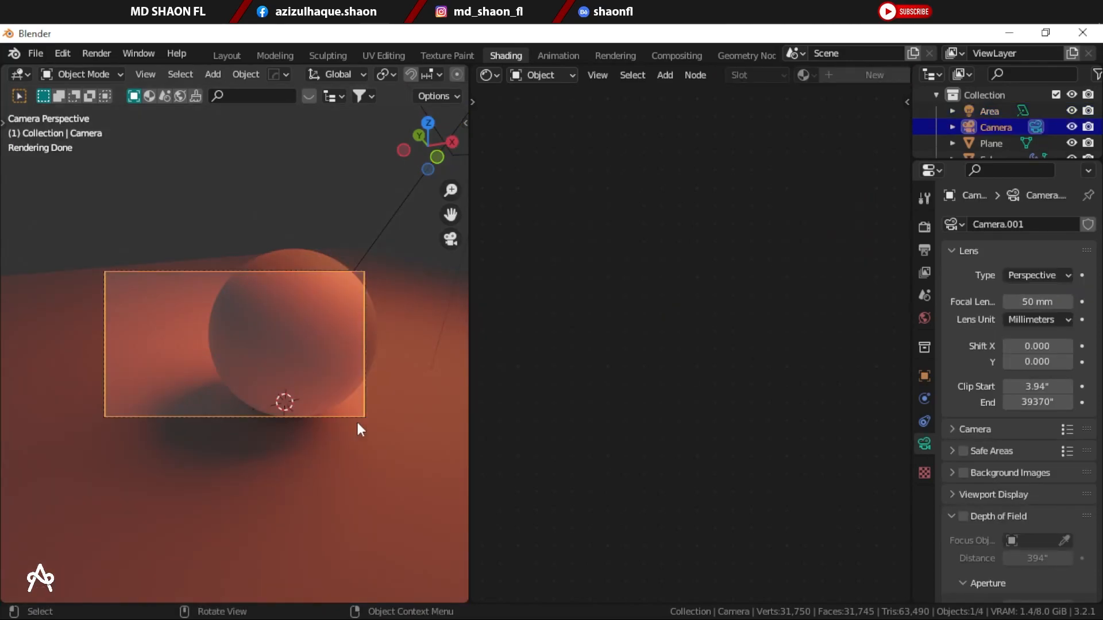
Step: Move the camera back about 60 inches along its local Z axis so the whole sphere fits inside the frame
key("g")
key("z")
key("z")
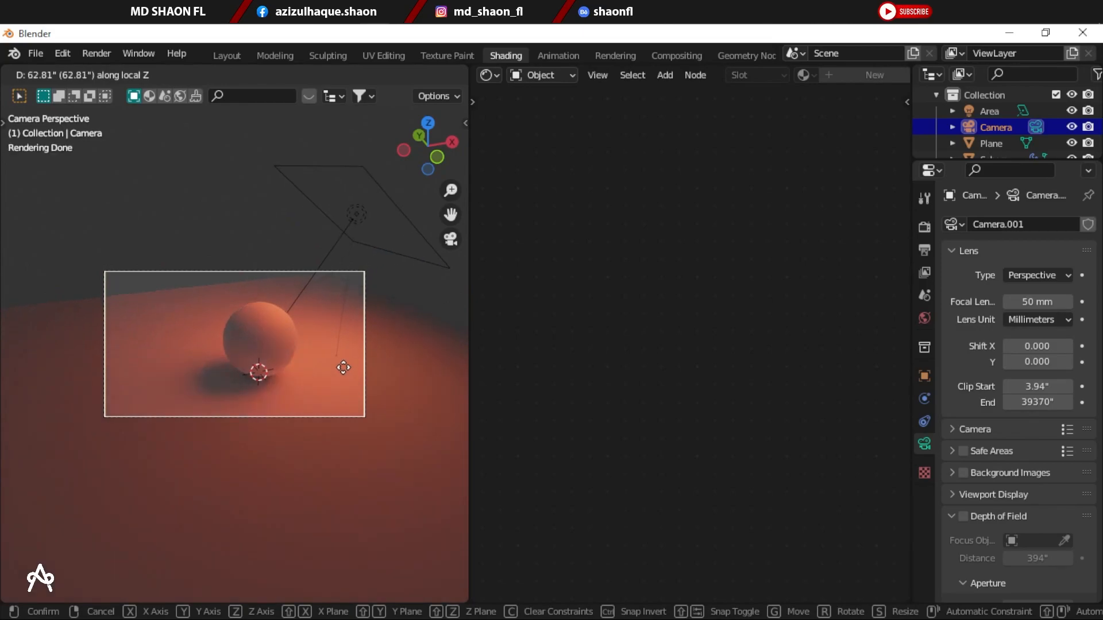
left_click(342, 368)
key("Home")
Step: Scale the floor plane up to about 23.3 so it extends beyond the camera frame
left_click(381, 401)
key("s")
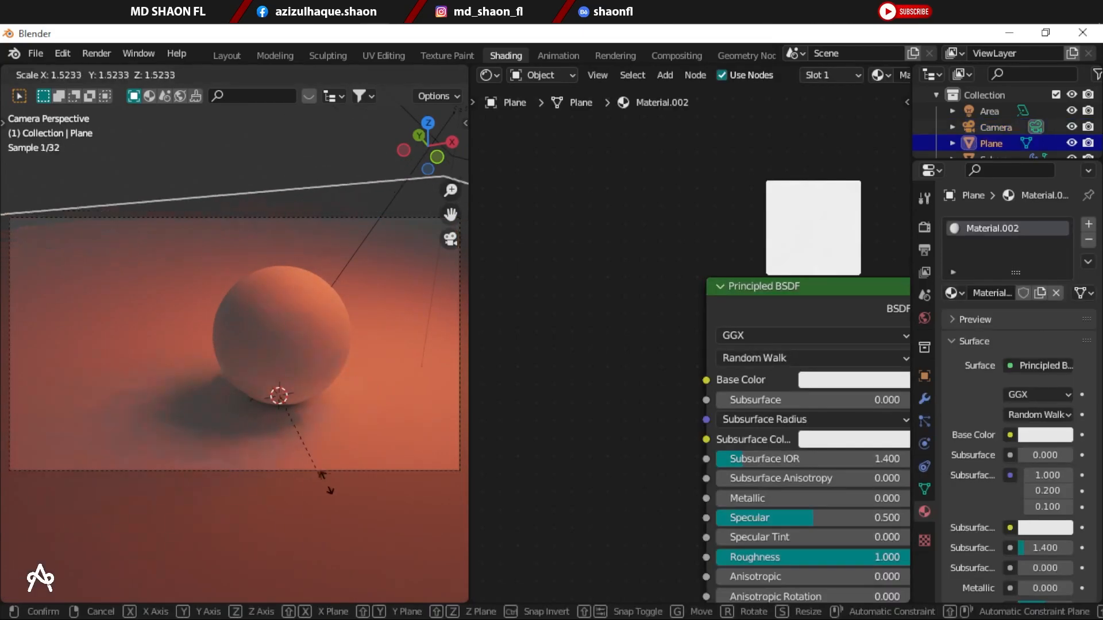
left_click(318, 459)
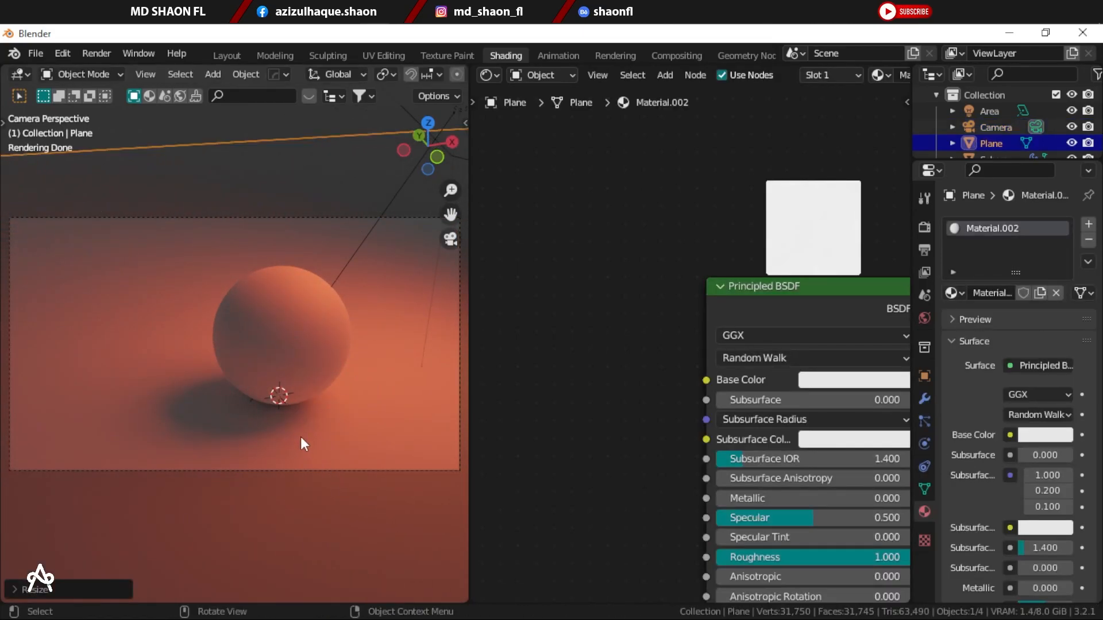
Step: Set the maximum samples for the final Cycles render to 500
left_click(924, 376)
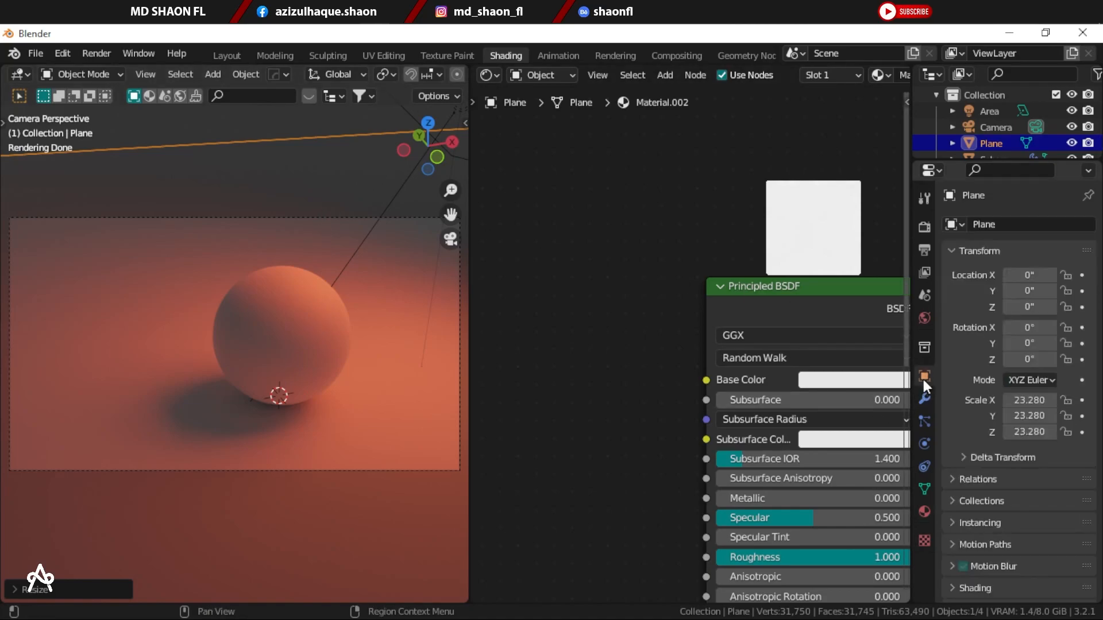
left_click(924, 295)
left_click(924, 230)
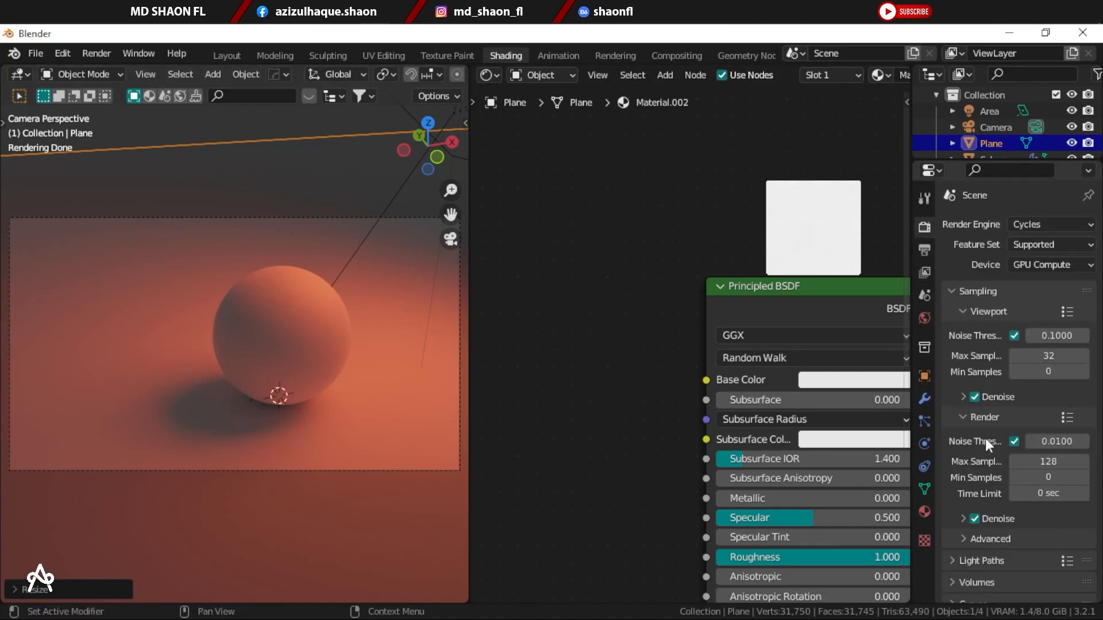
double_click(1035, 461)
type("55")
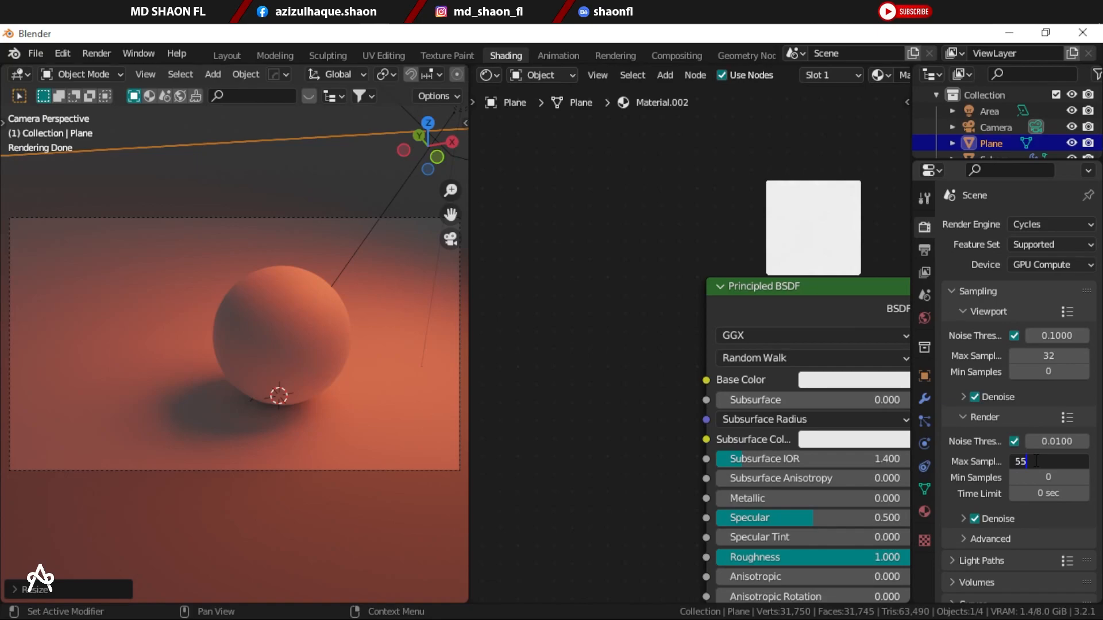
key("Return")
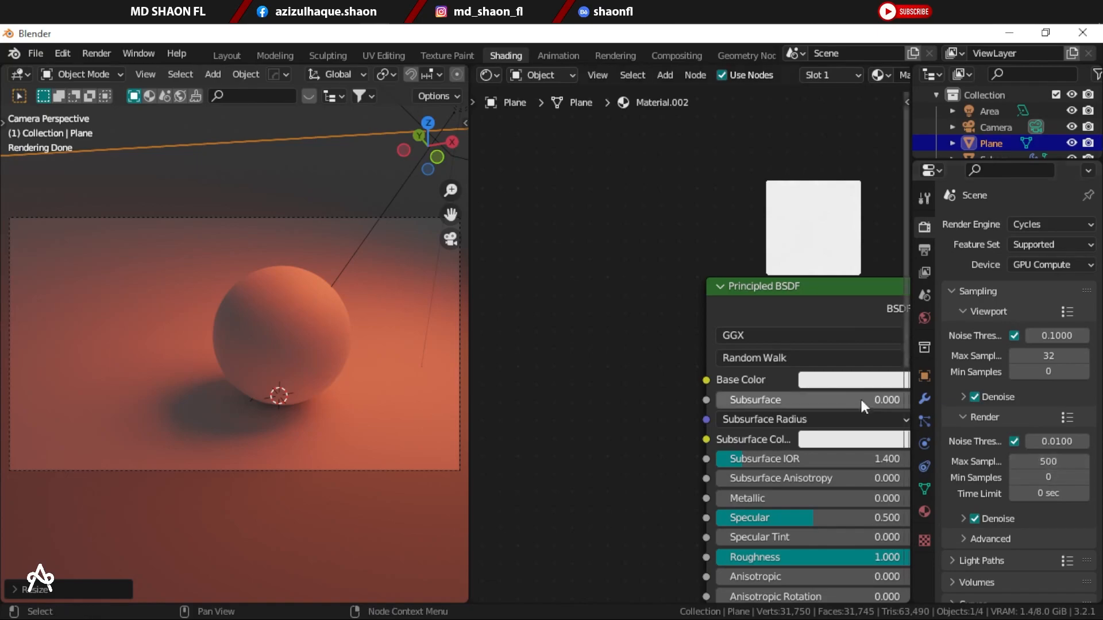
Step: Switch the viewport to solid shading and render the image from the camera
key("z")
left_click(296, 332)
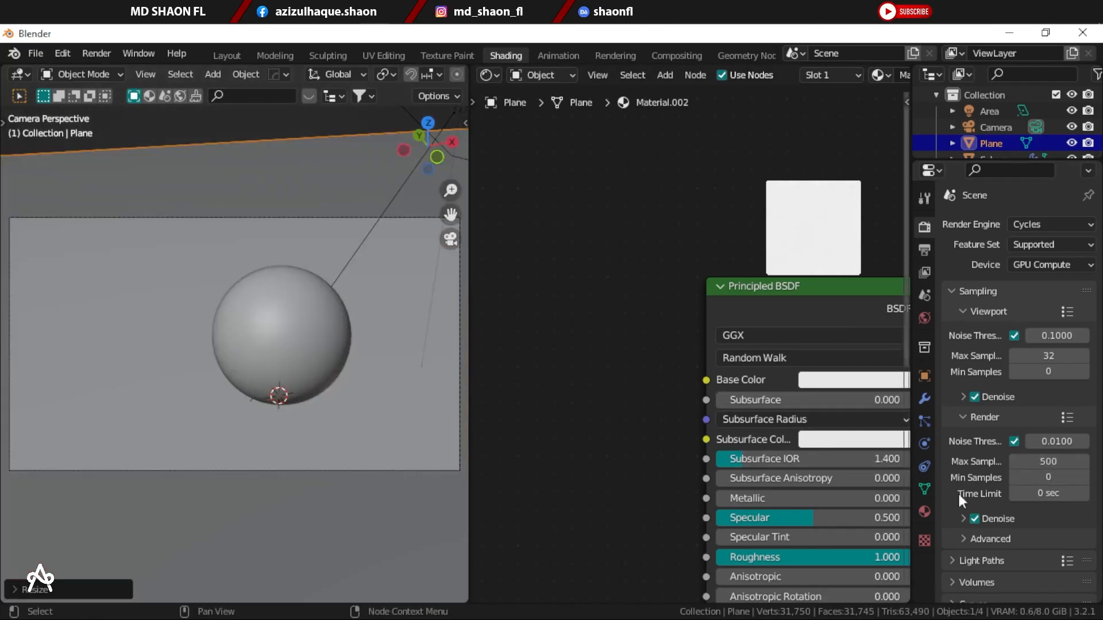
left_click(106, 56)
left_click(143, 70)
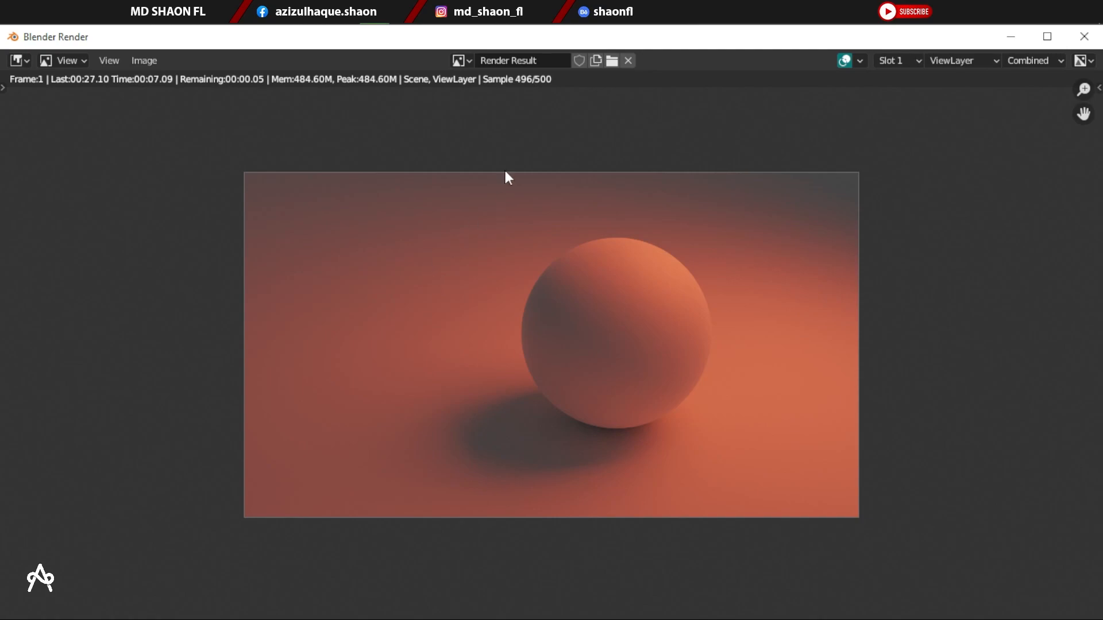
scroll(563, 310, "up", 4)
scroll(426, 278, "down", 4)
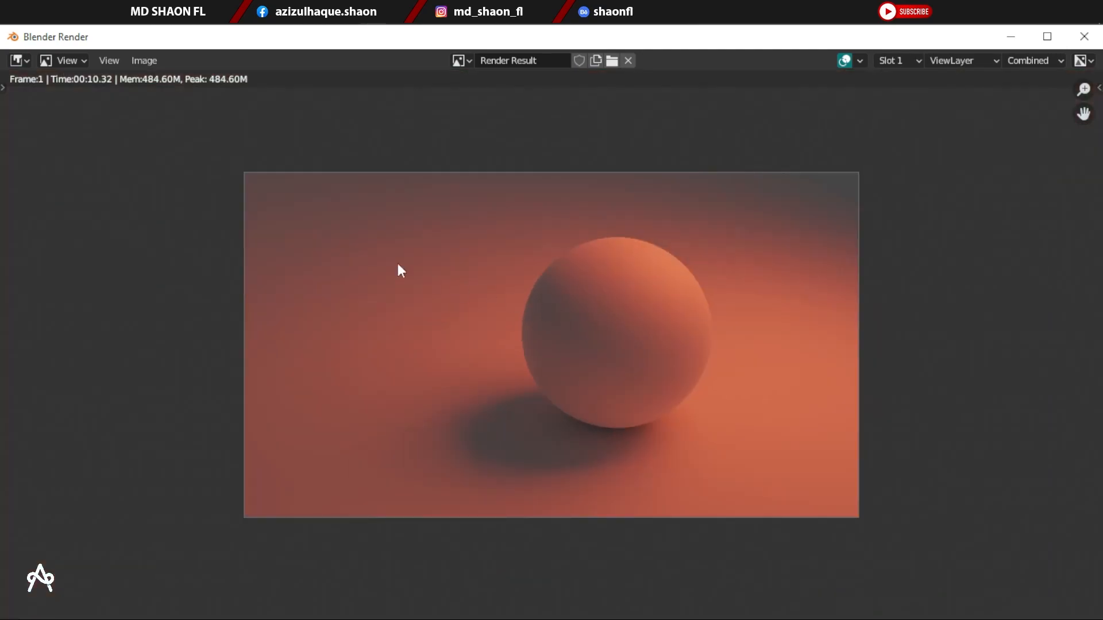
scroll(424, 288, "up", 2)
mouse_move(591, 302)
middle_mouse_down()
mouse_move(566, 312)
mouse_move(574, 302)
middle_mouse_up()
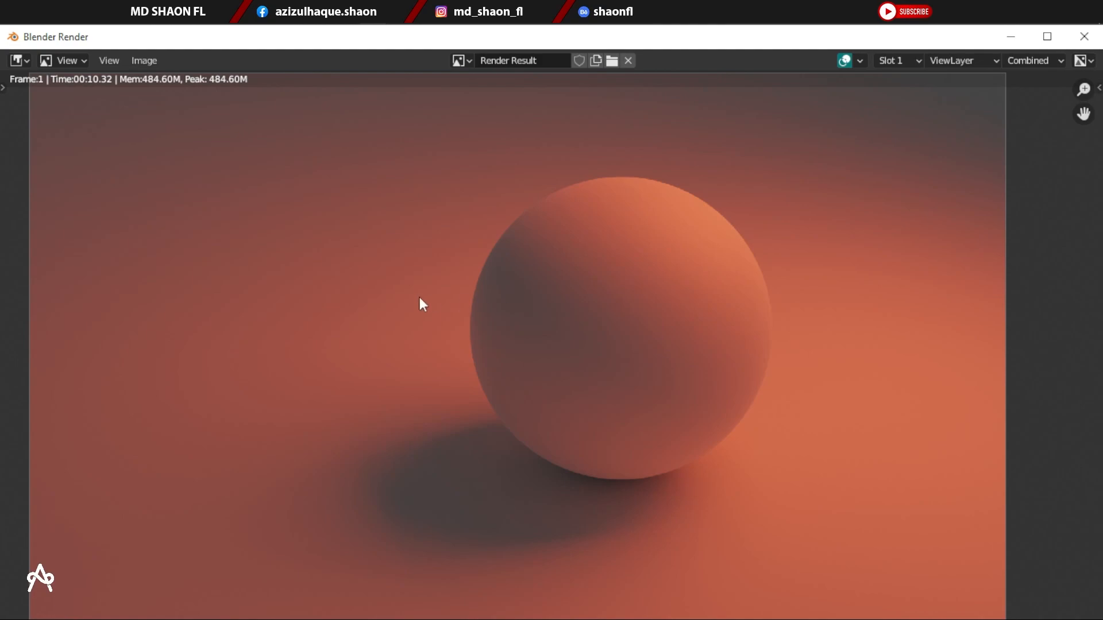
scroll(466, 267, "down", 1)
Step: Save the render result as the PNG untitled.png in the Tutorials folder on the Desktop and close the render window
left_click(145, 61)
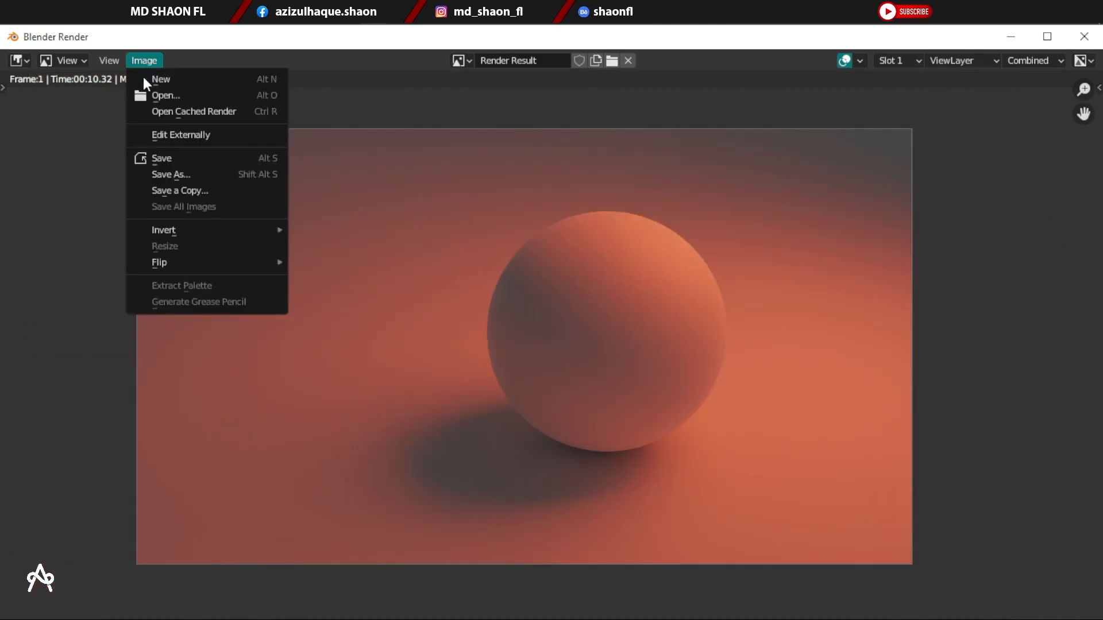
left_click(185, 175)
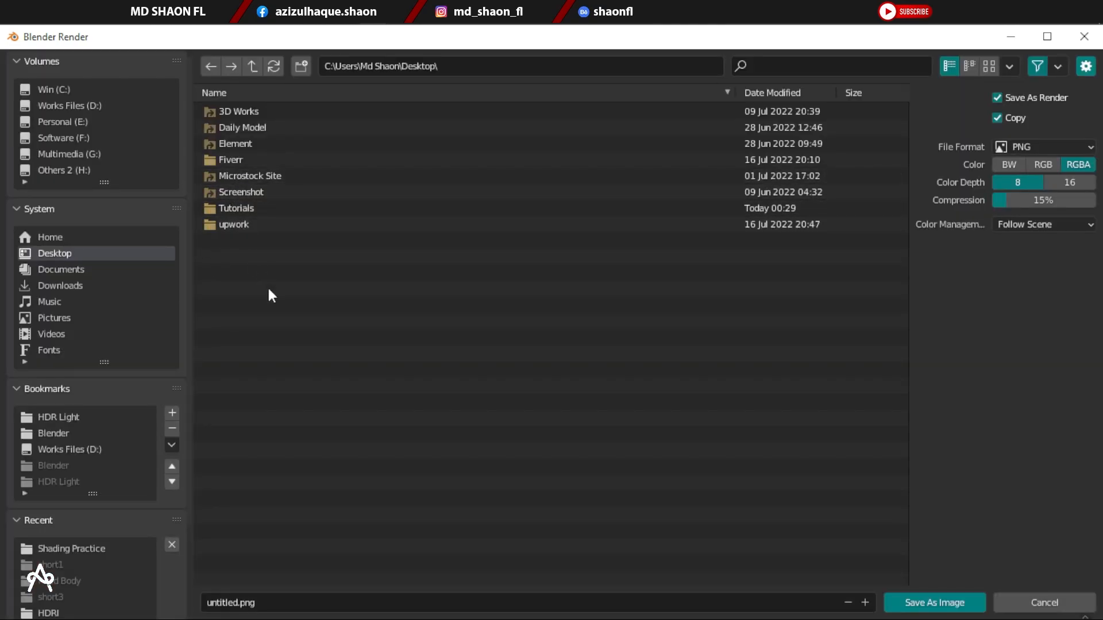
left_click(241, 209)
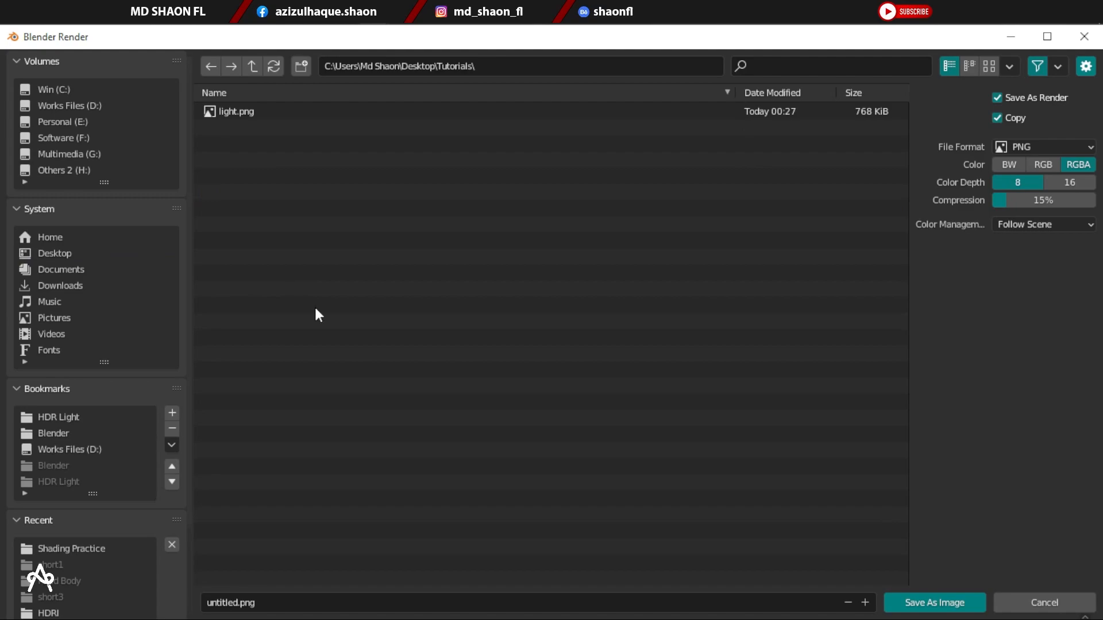
left_click(960, 610)
left_click(1083, 36)
Step: Return the viewport to rendered shading and move the plane's Principled BSDF node higher in the shader editor
scroll(368, 75, "down", 5)
left_click(440, 74)
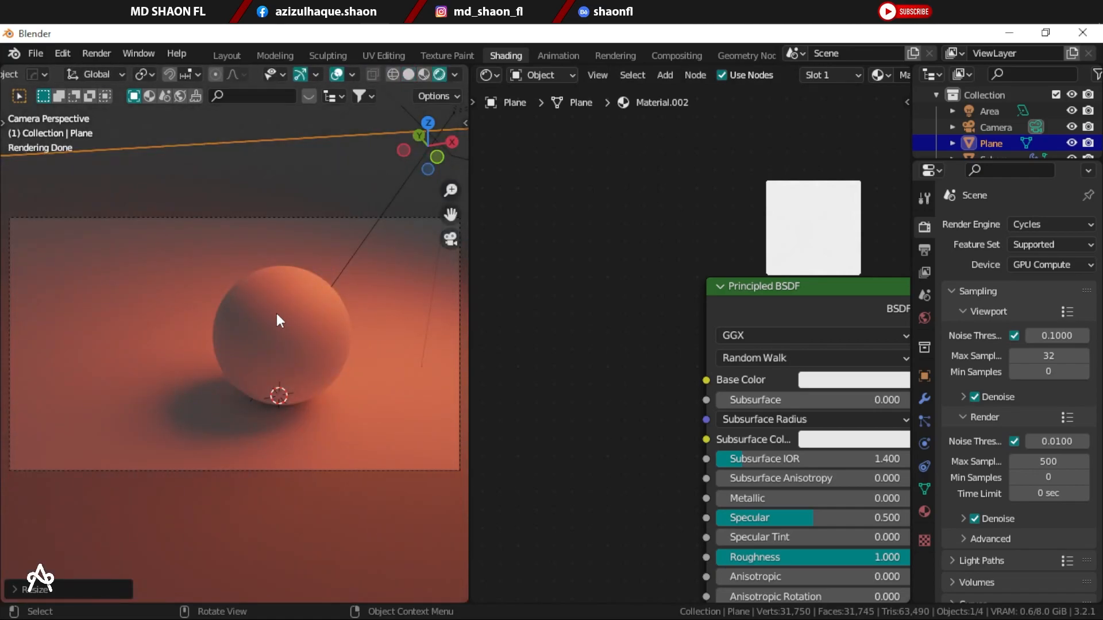
scroll(511, 252, "down", 2)
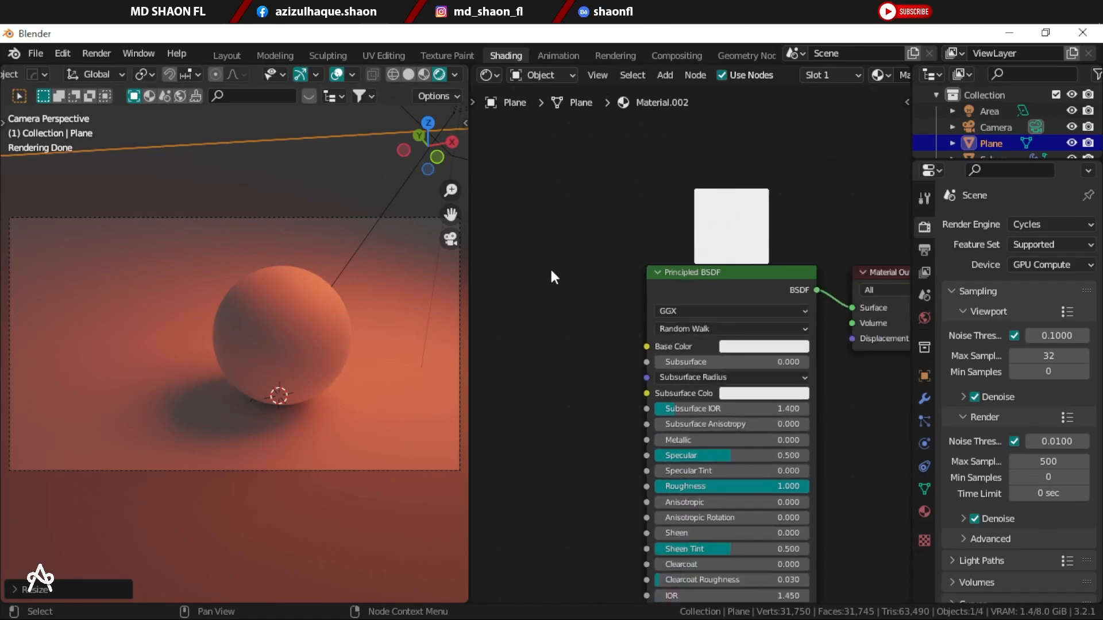
left_click_drag(714, 286, 701, 223)
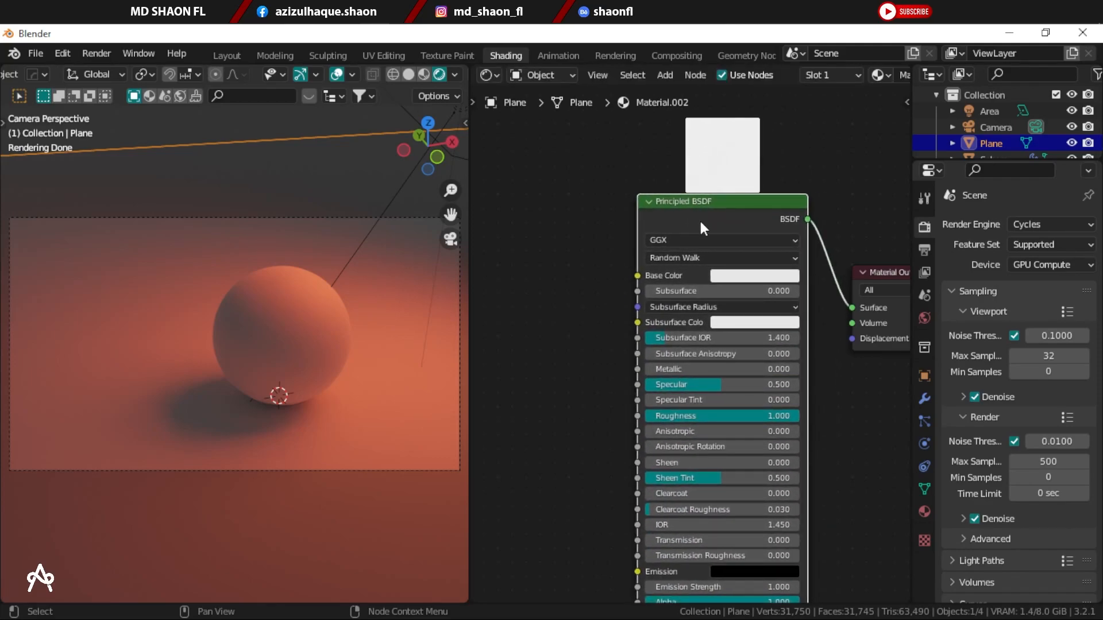